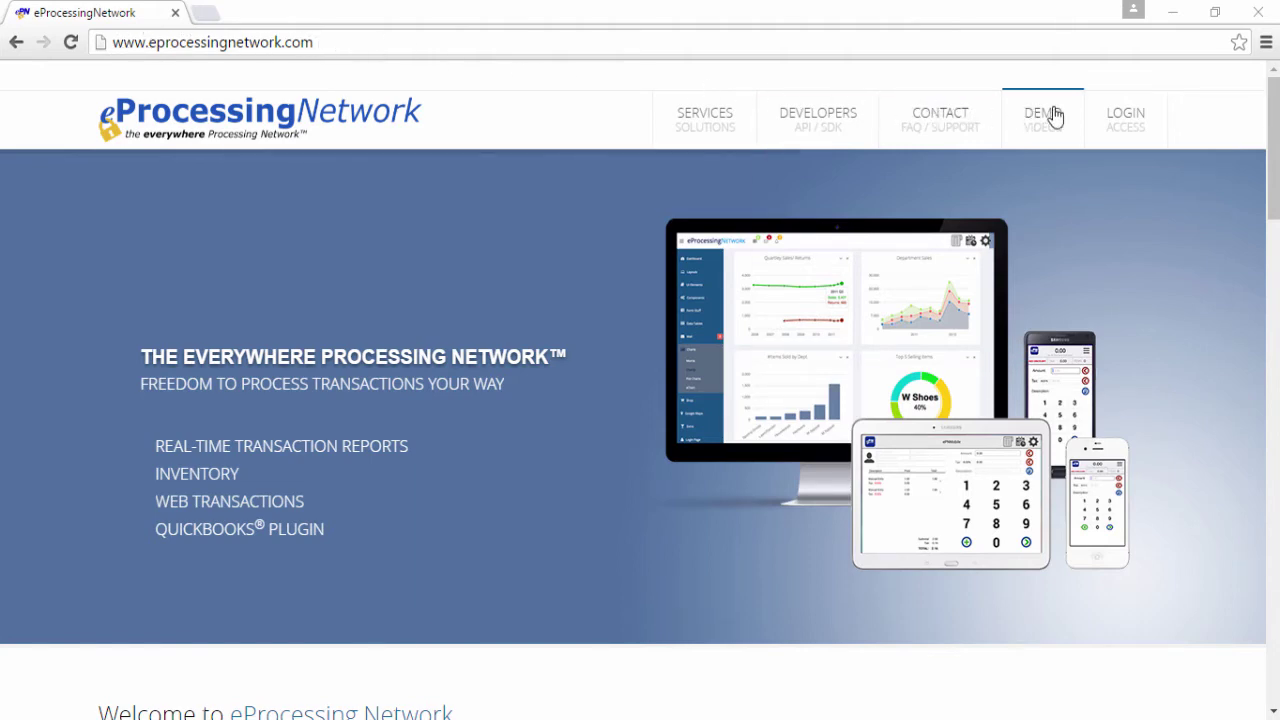
# - Log in through Merchant Login with the merchant account's username and password
pyautogui.moveTo(1118, 120)
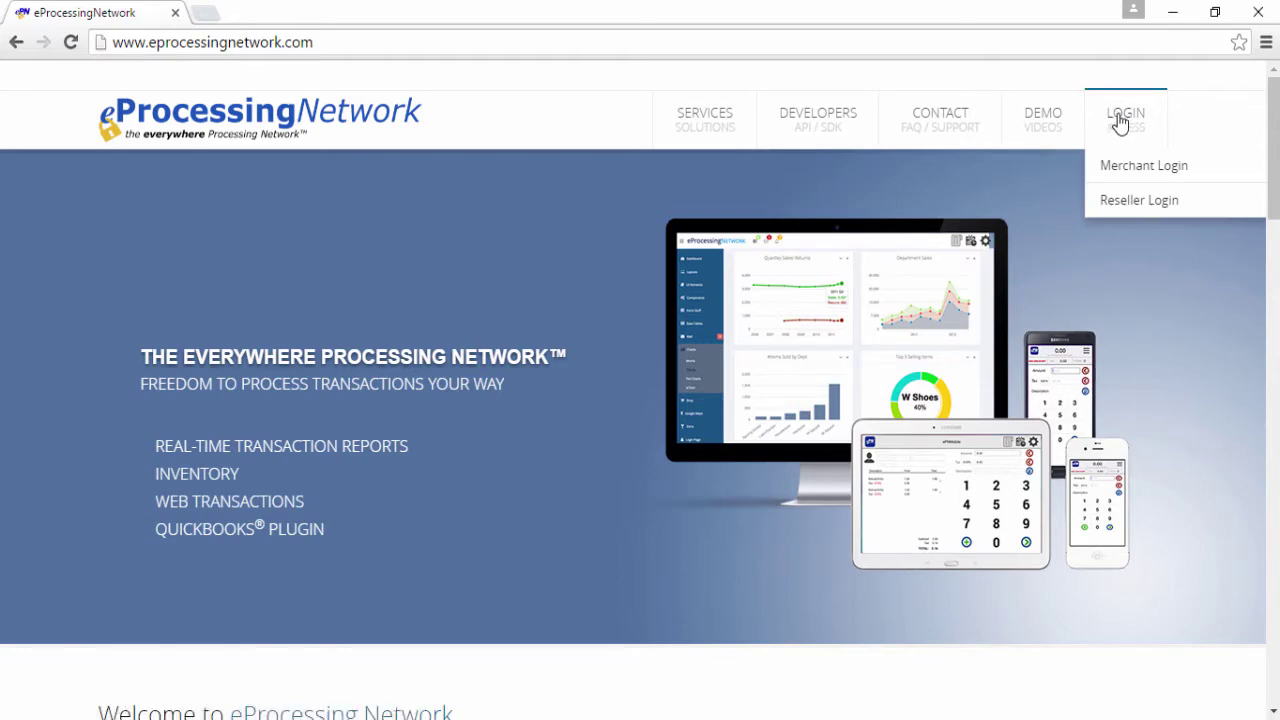
pyautogui.click(1140, 168)
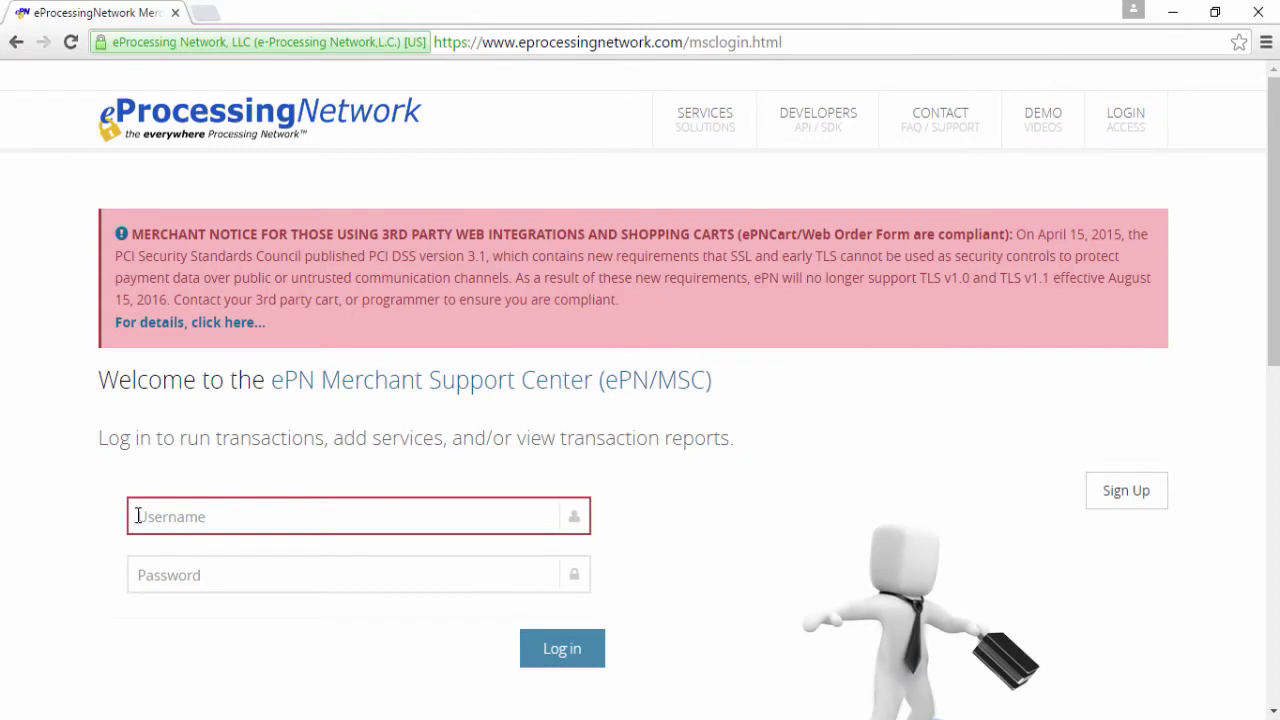
pyautogui.click(138, 516)
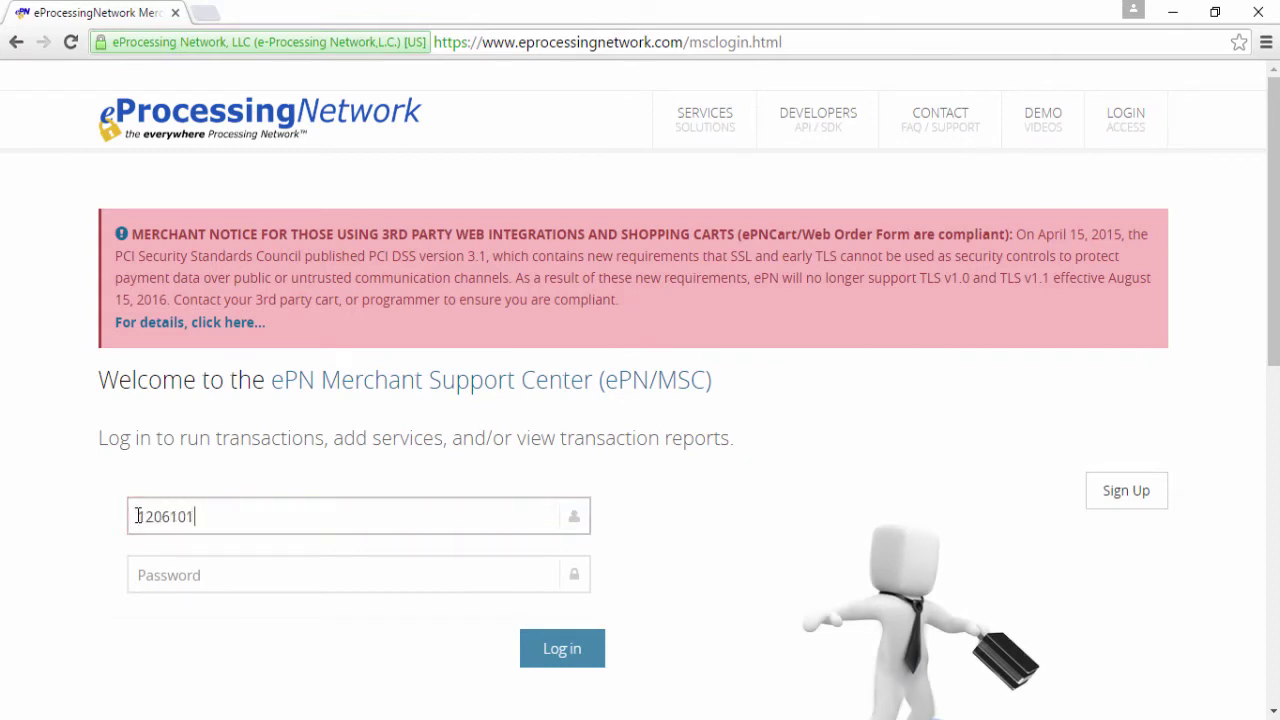
pyautogui.write('****')
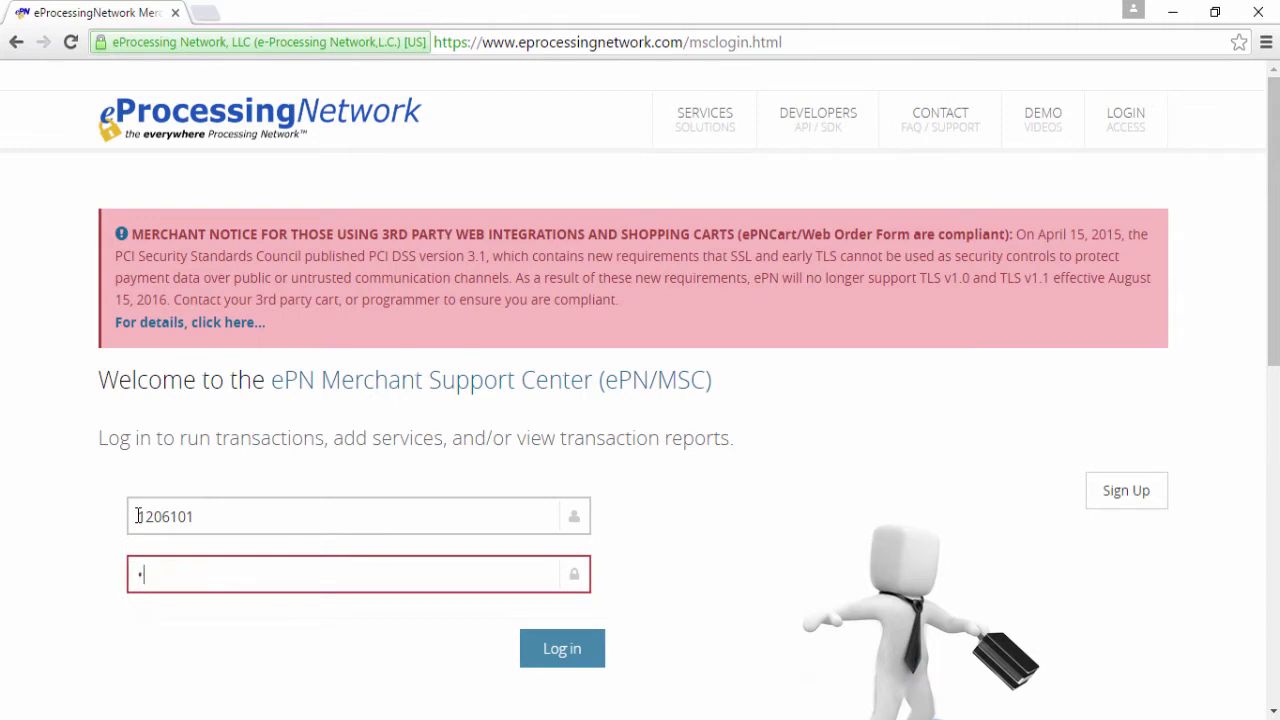
pyautogui.write('******')
pyautogui.click(552, 652)
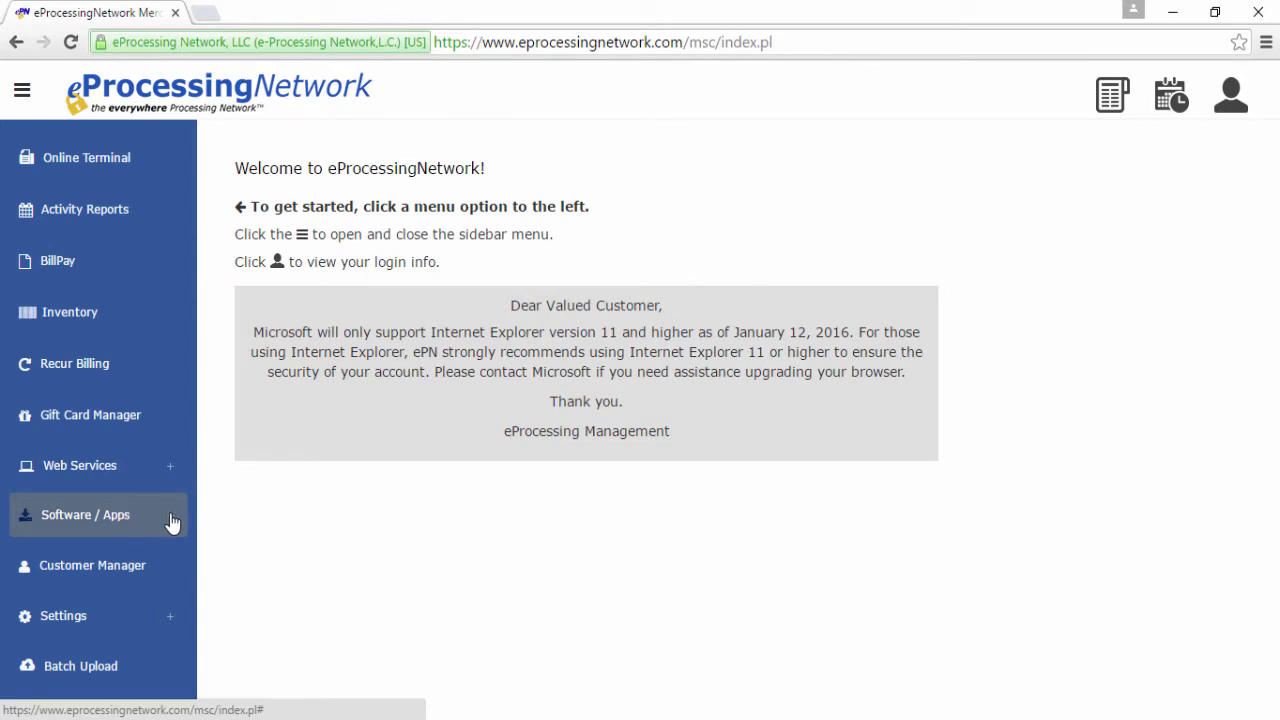
# - Download the ePNJPOS V4 installer (ePNJPOS4Setup.exe) from the ePNJPOS downloads page
pyautogui.click(171, 518)
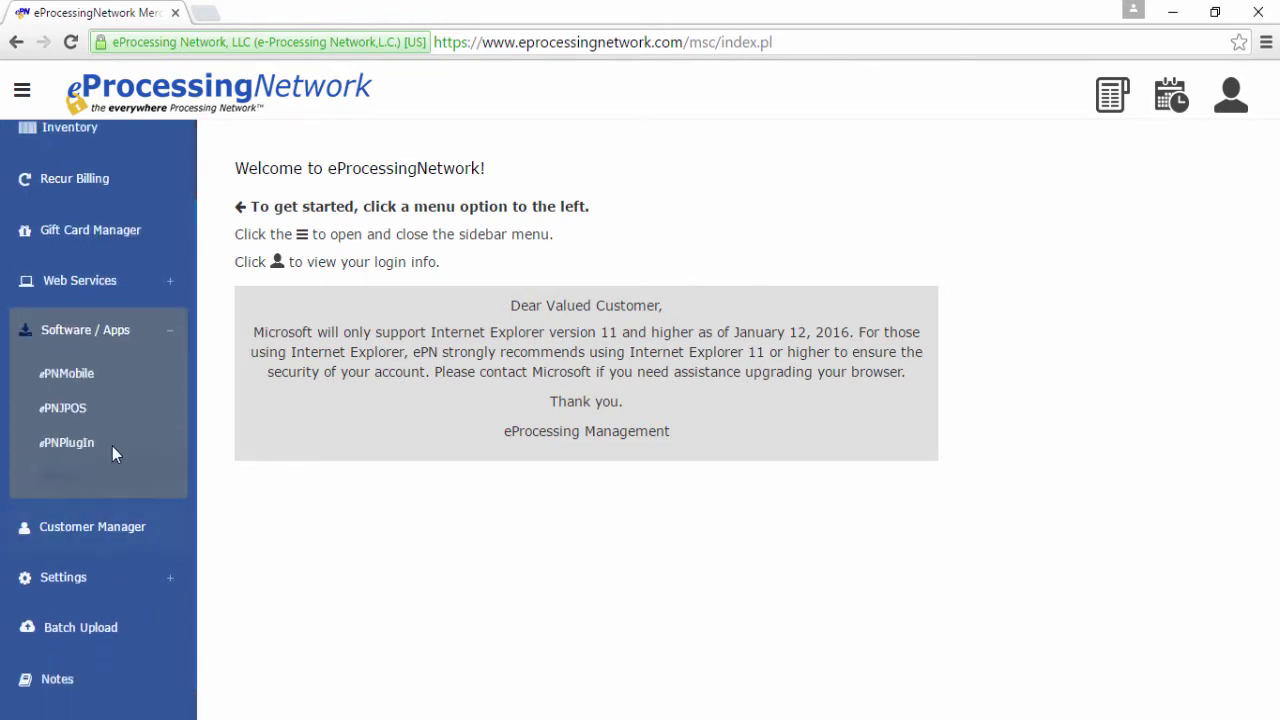
pyautogui.click(87, 406)
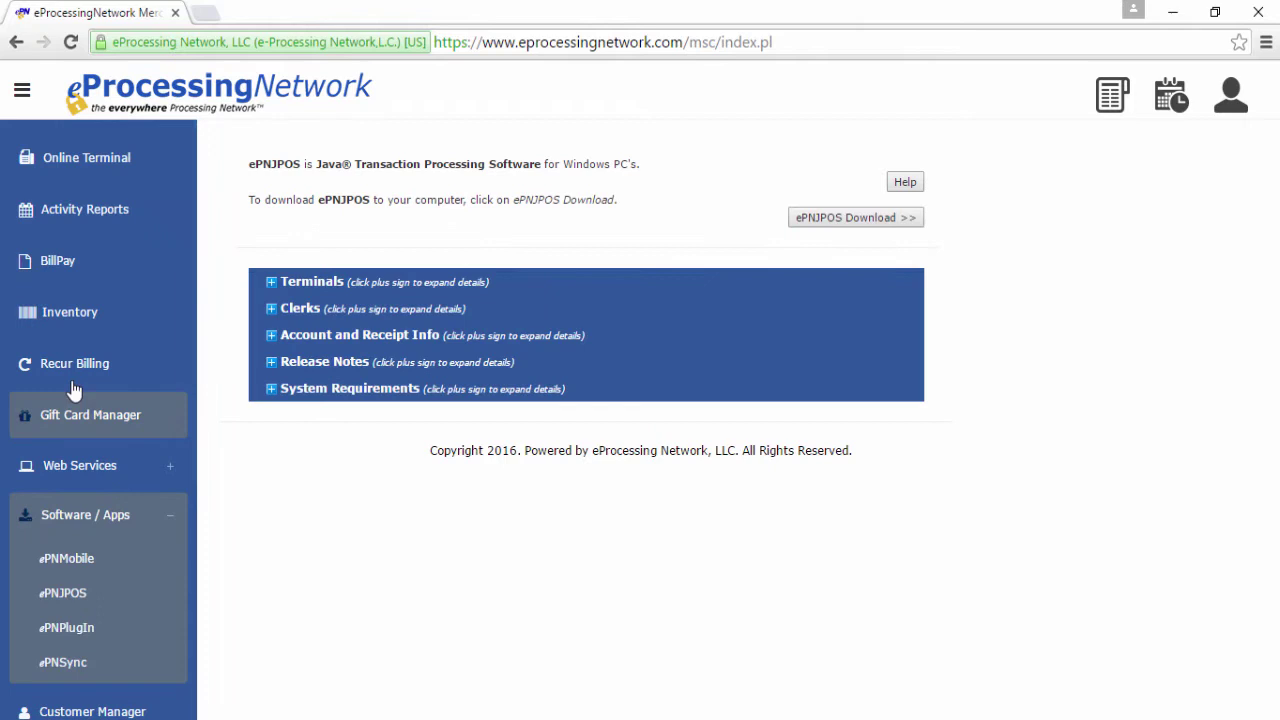
pyautogui.click(835, 218)
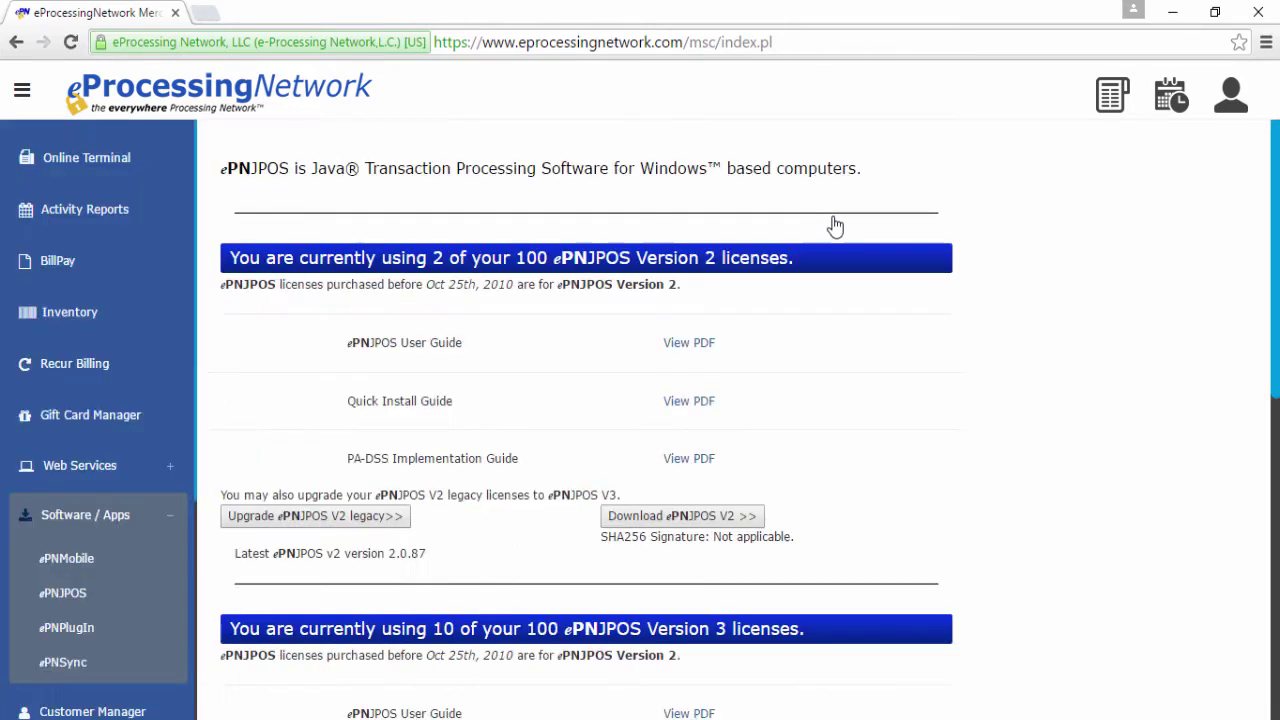
pyautogui.scroll(-6, 1190, 365)
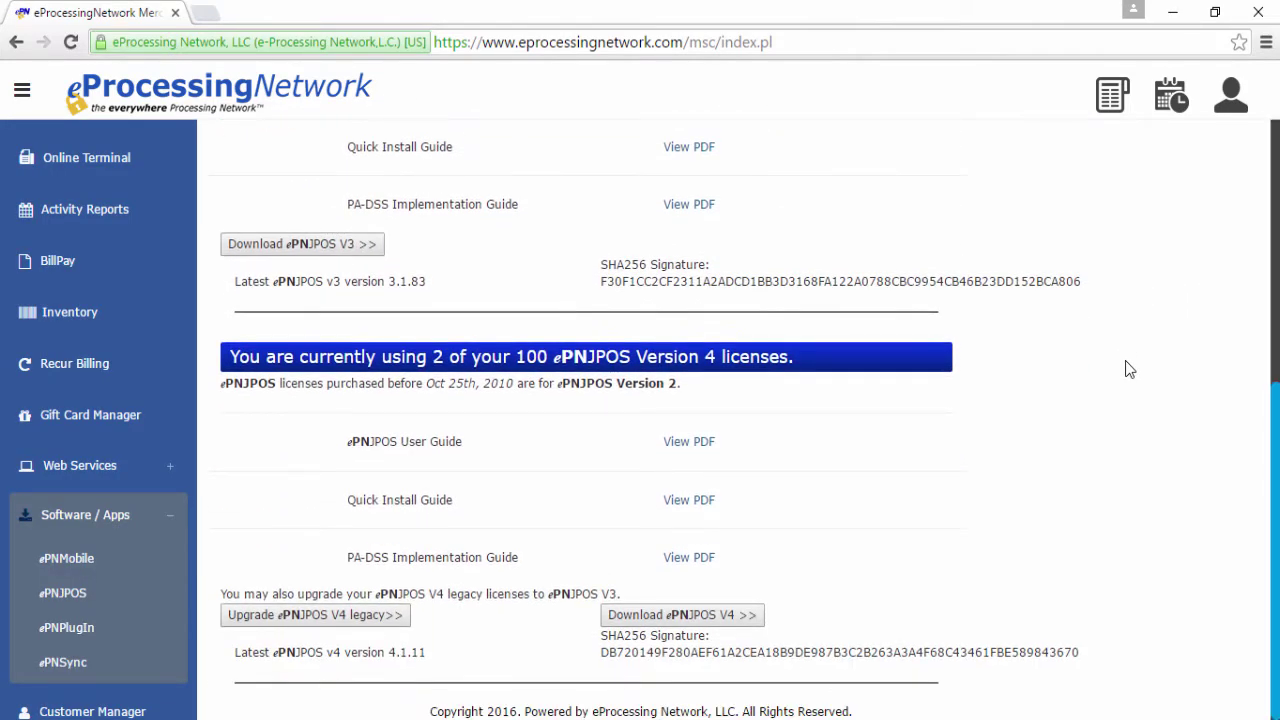
pyautogui.click(683, 618)
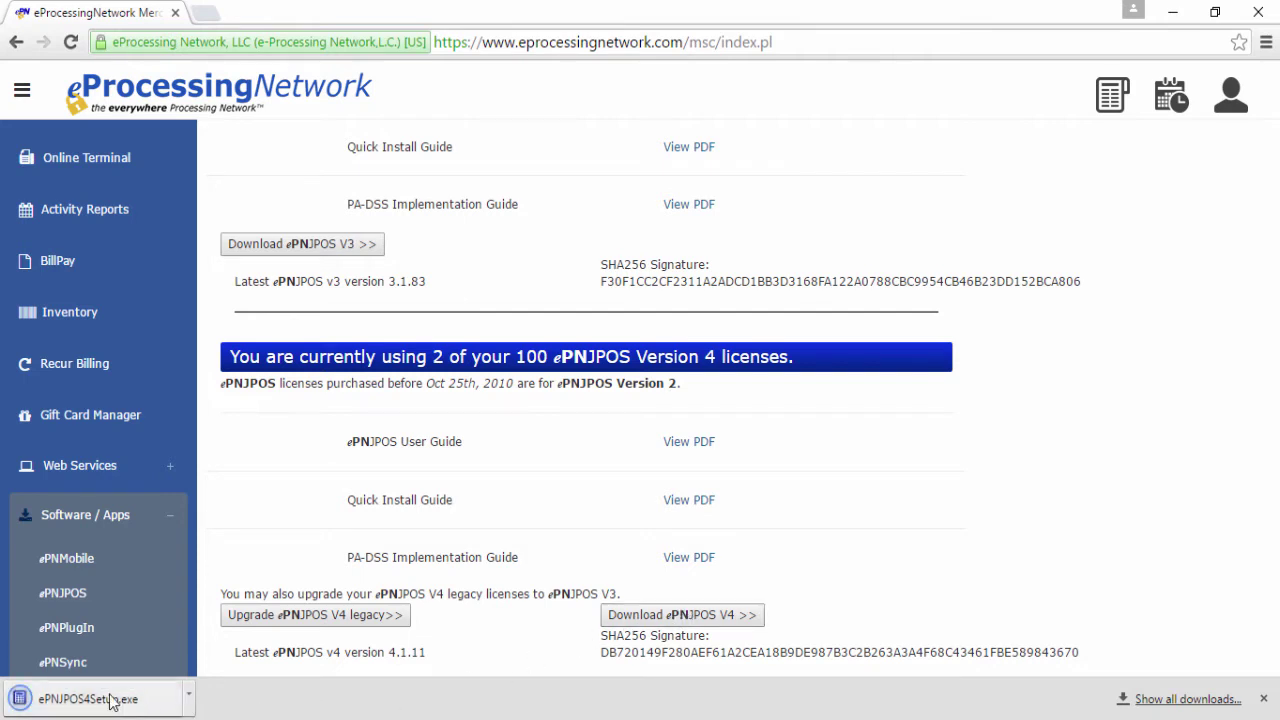
# - Locate the downloaded setup file and run it as administrator, allowing it past SmartScreen
pyautogui.click(189, 694)
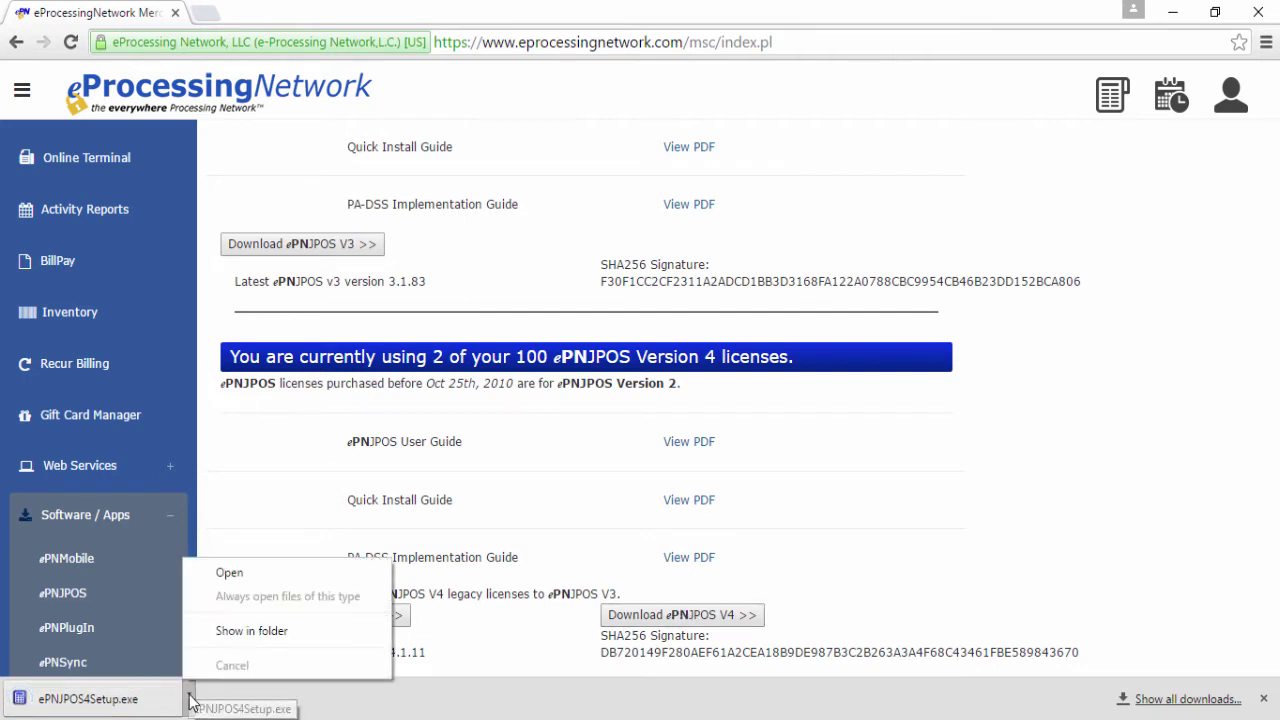
pyautogui.click(282, 634)
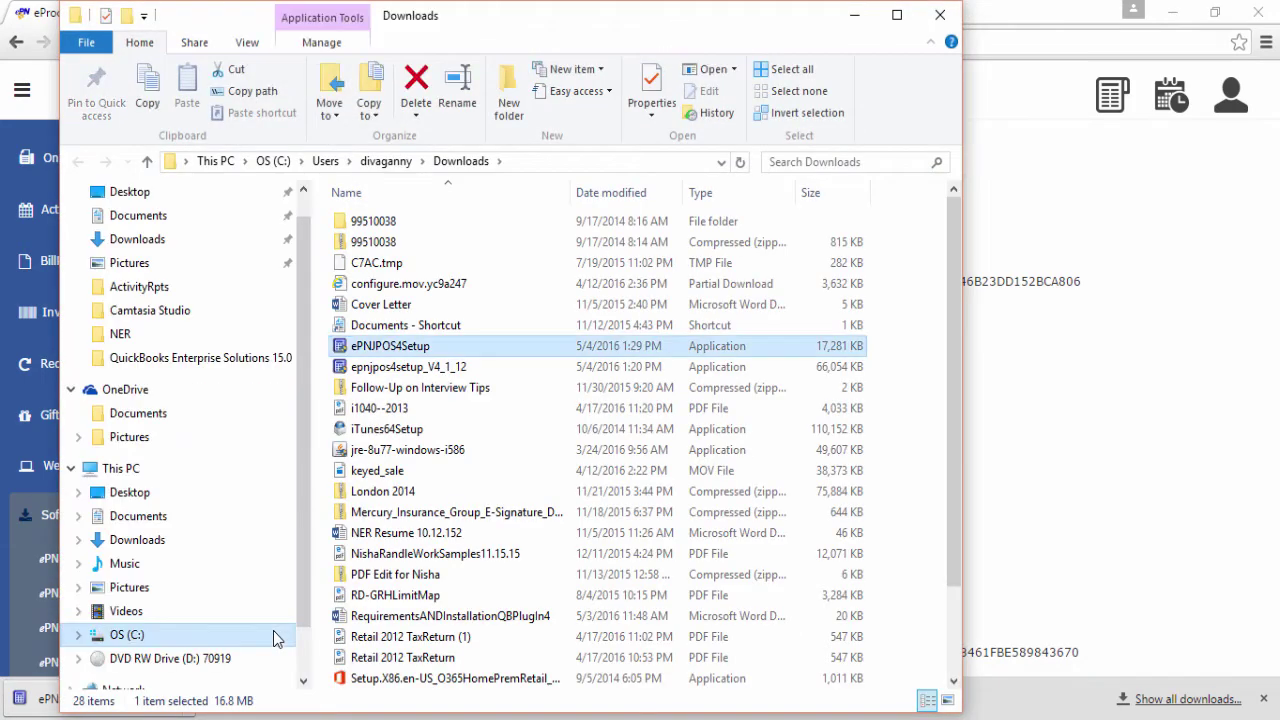
pyautogui.hotkey('shift', 'F10')
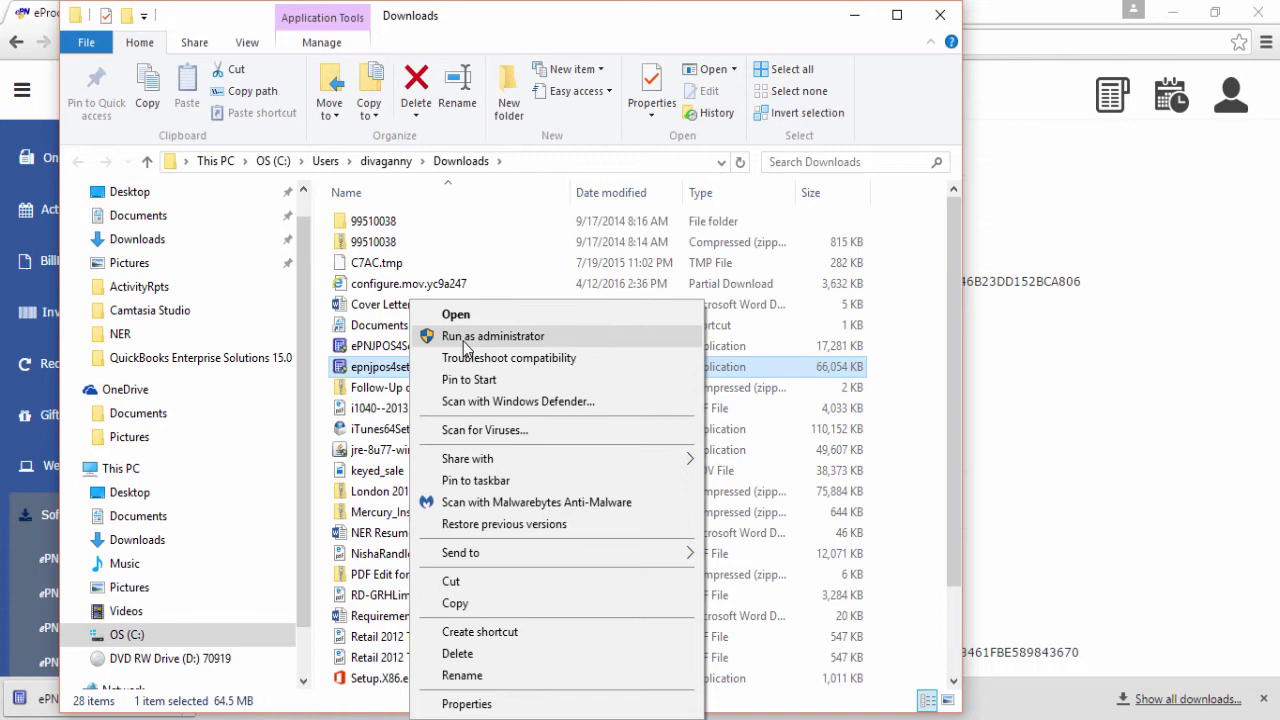
pyautogui.click(463, 342)
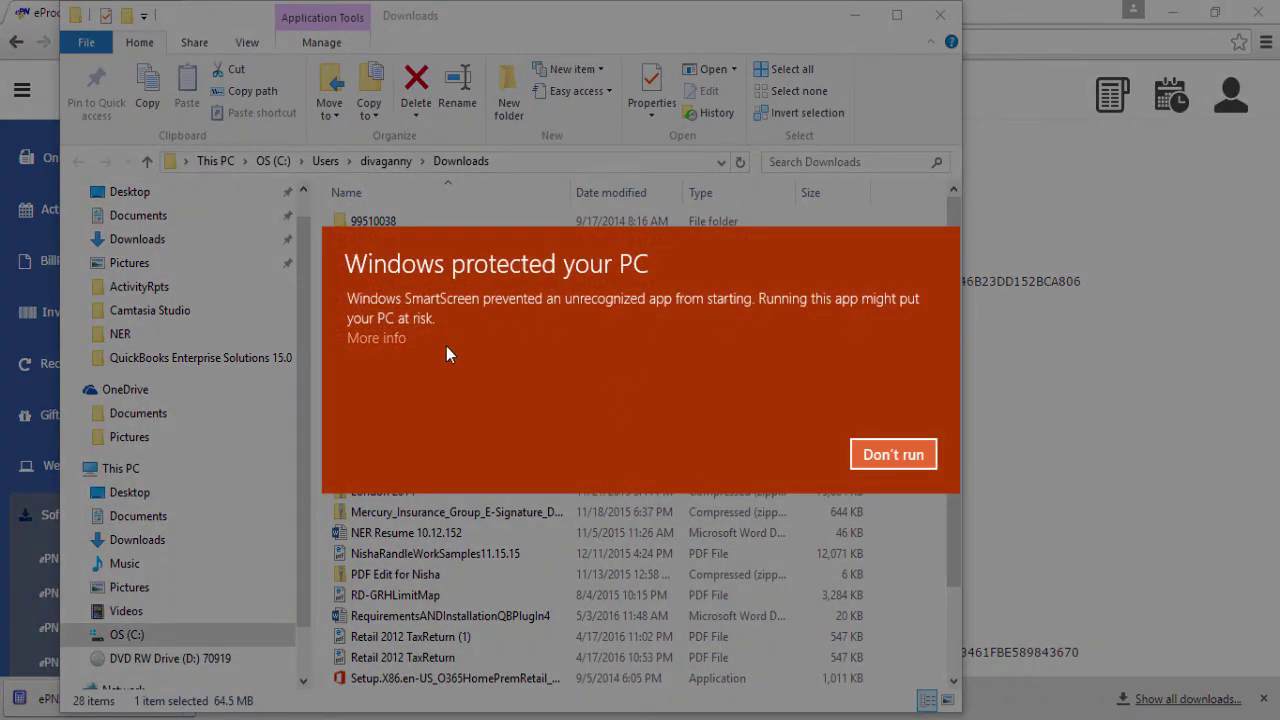
pyautogui.click(381, 340)
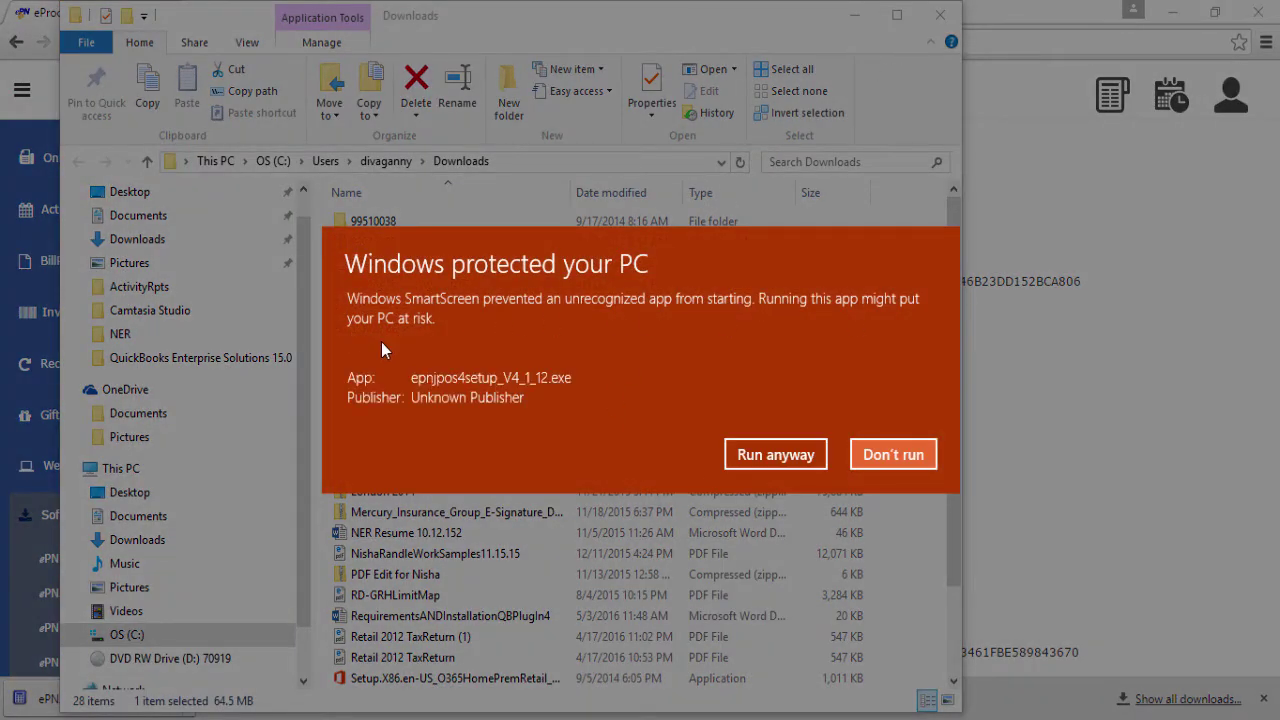
pyautogui.click(766, 459)
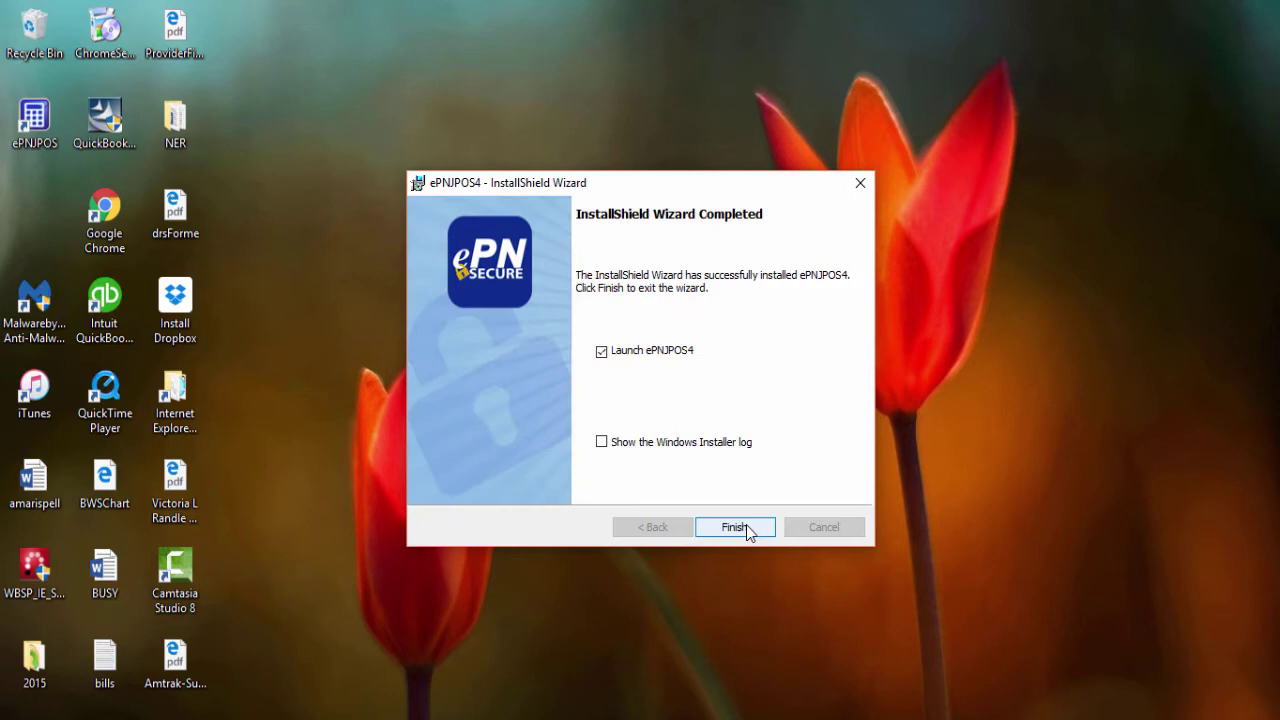
# - Finish the InstallShield Wizard with Launch ePNJPOS4 checked
pyautogui.click(749, 530)
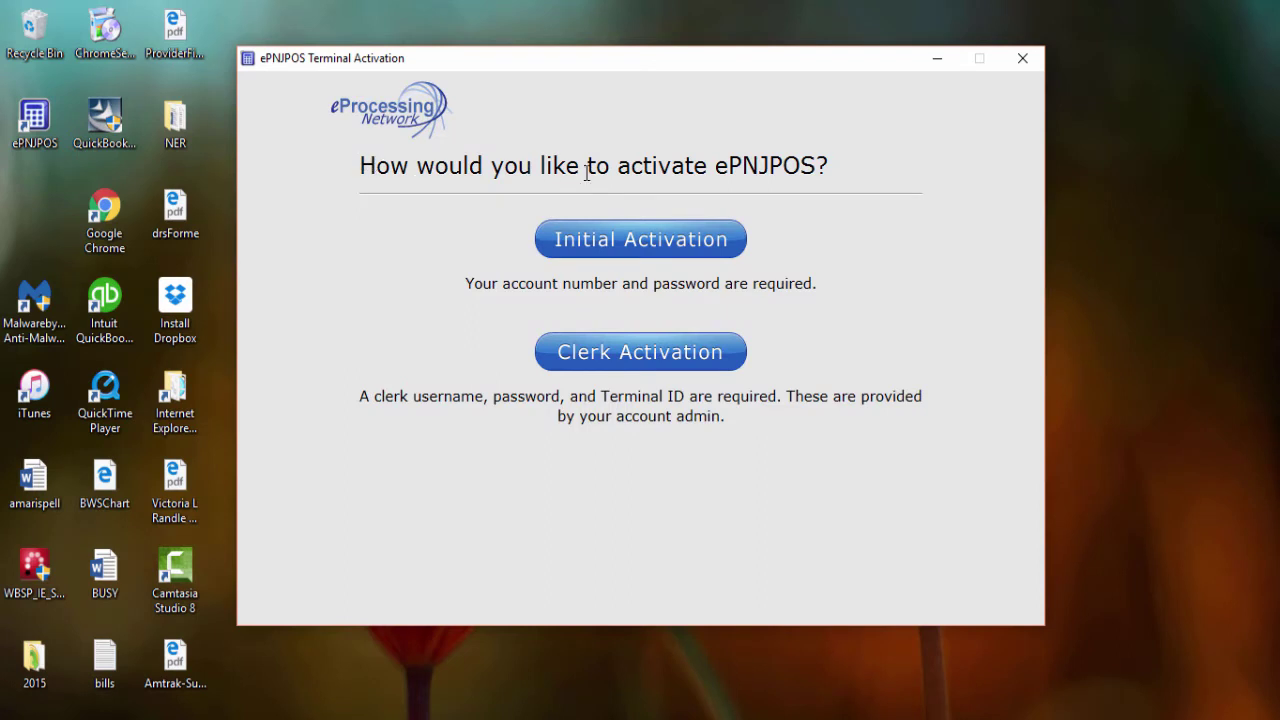
# - Choose Initial Activation and sign in with the ePN account number and password
pyautogui.click(641, 241)
pyautogui.click(390, 273)
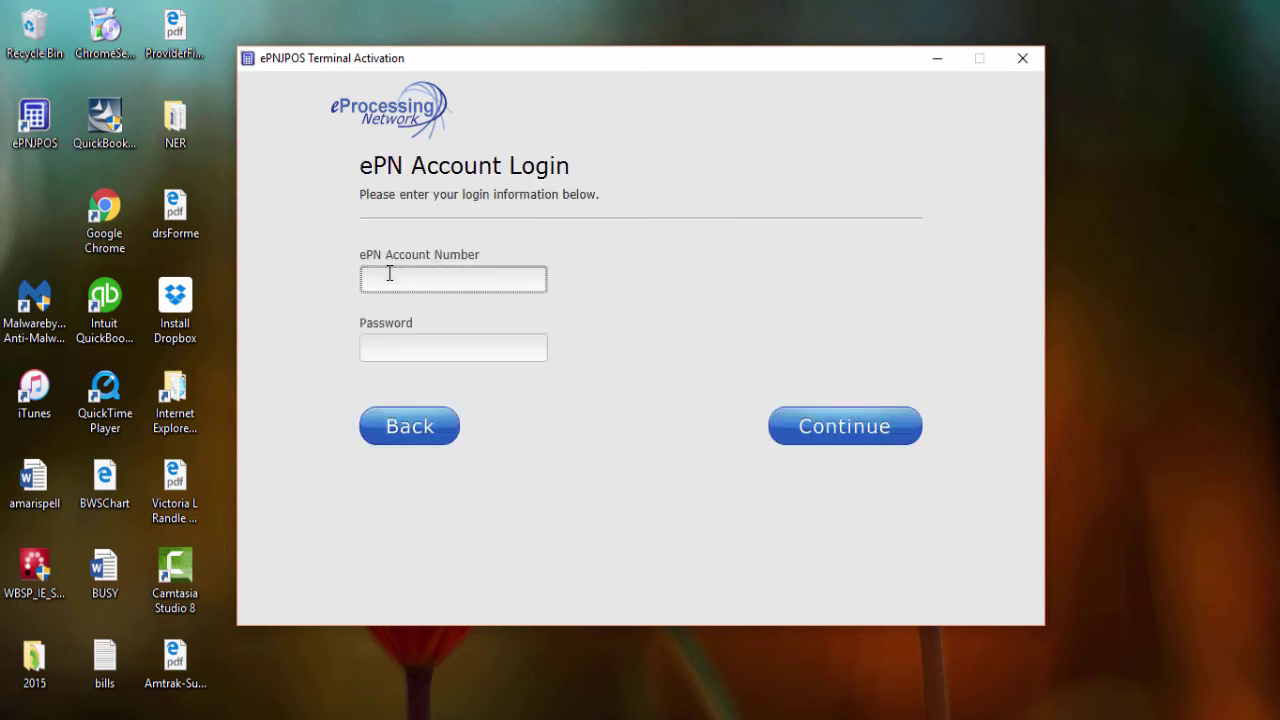
pyautogui.press('Tab')
pyautogui.write('•••••')
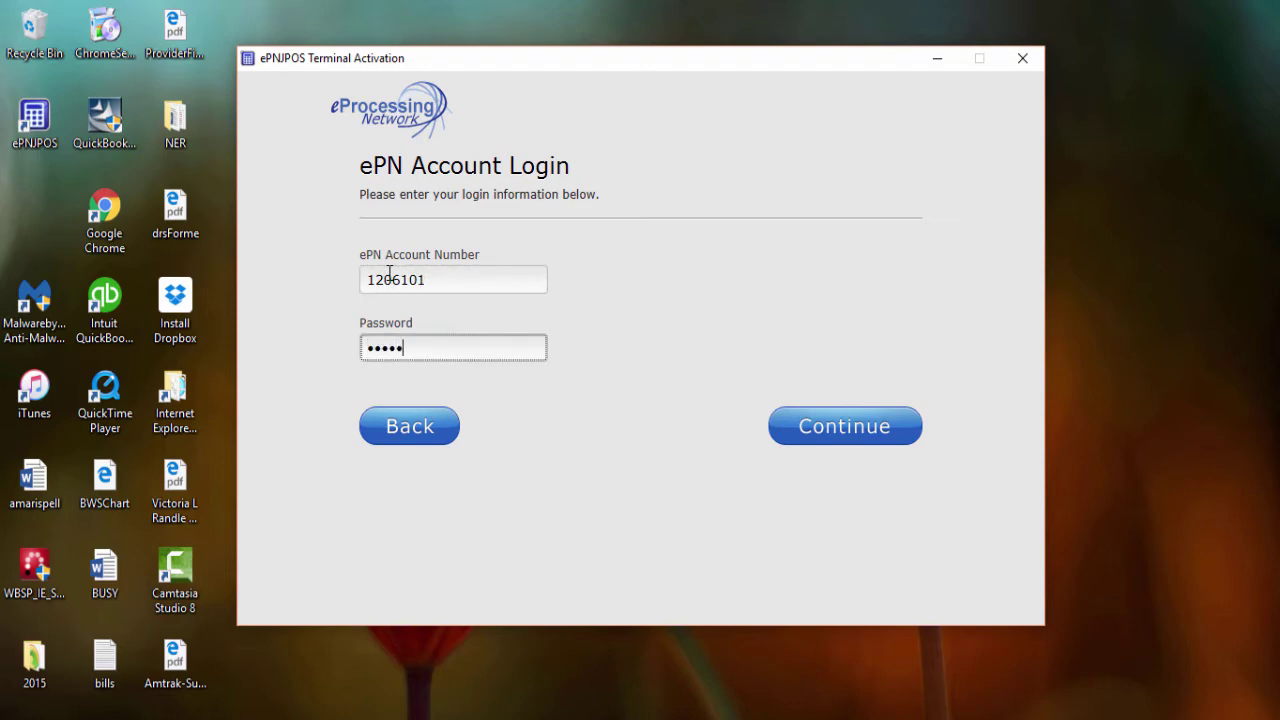
pyautogui.write('••')
pyautogui.click(822, 430)
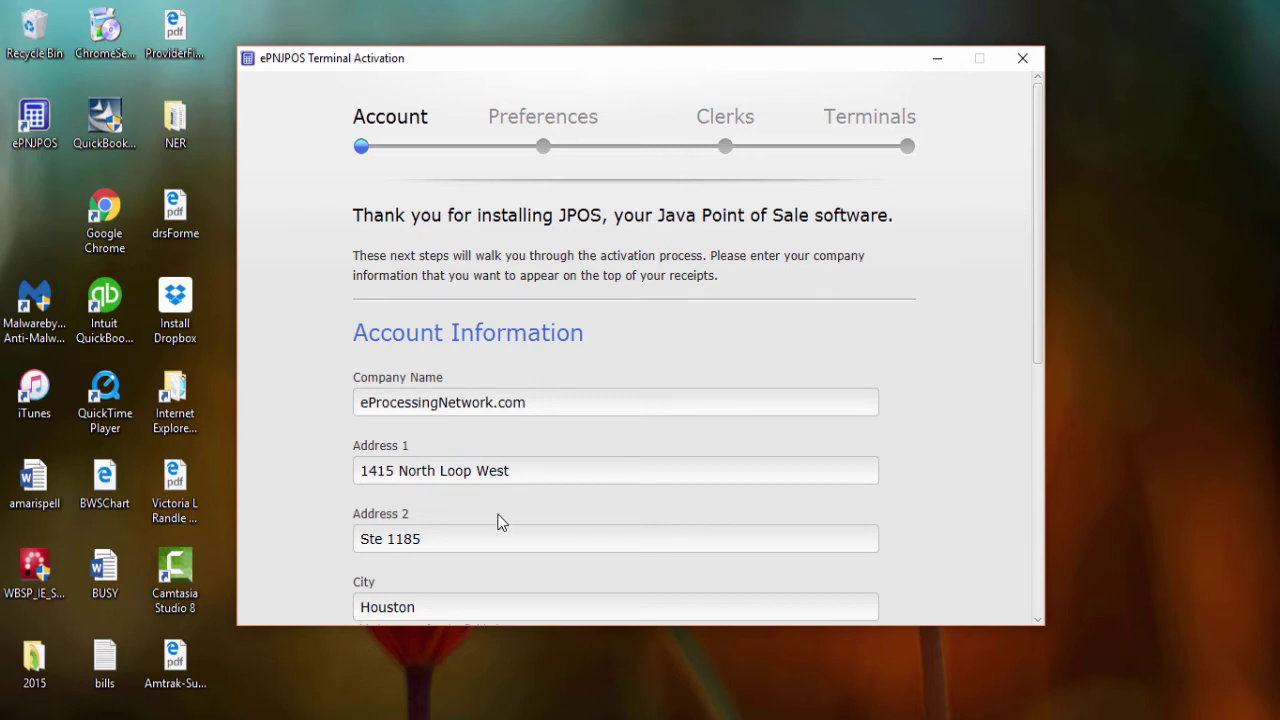
# - Review the pre-filled account information, including the Houston address and Zip 77008
pyautogui.scroll(-8, 975, 438)
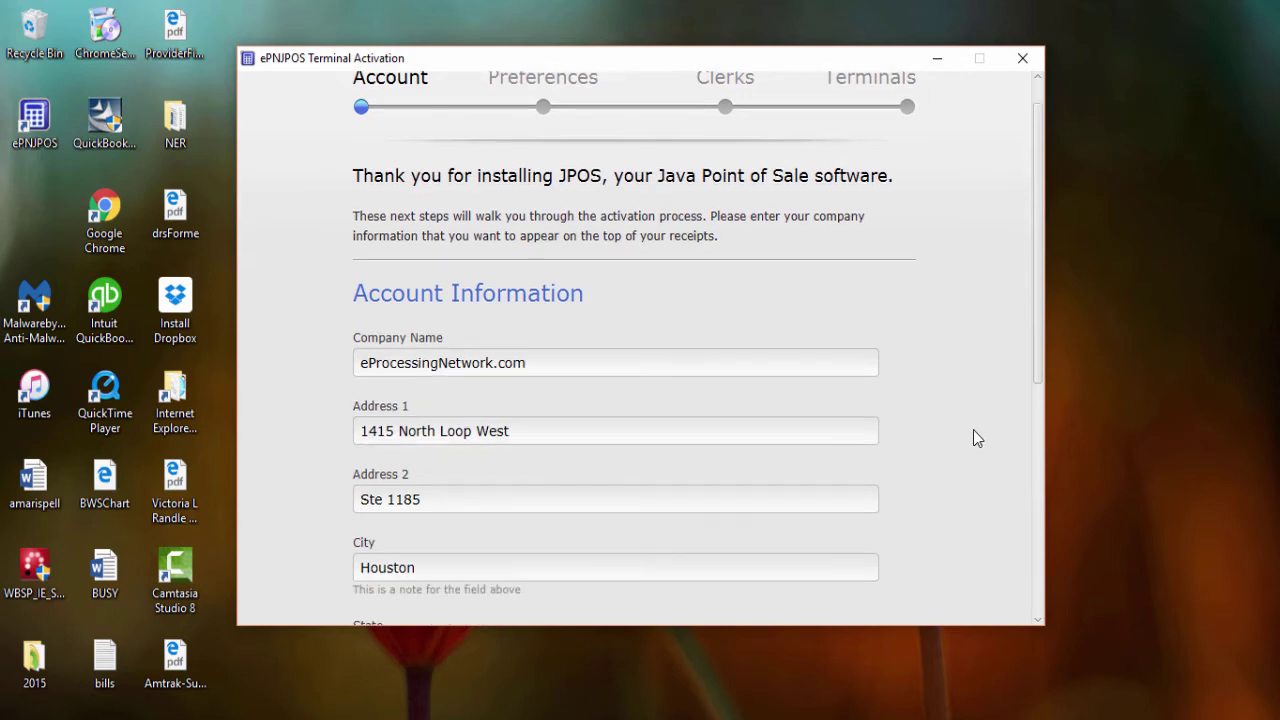
pyautogui.scroll(-3, 973, 438)
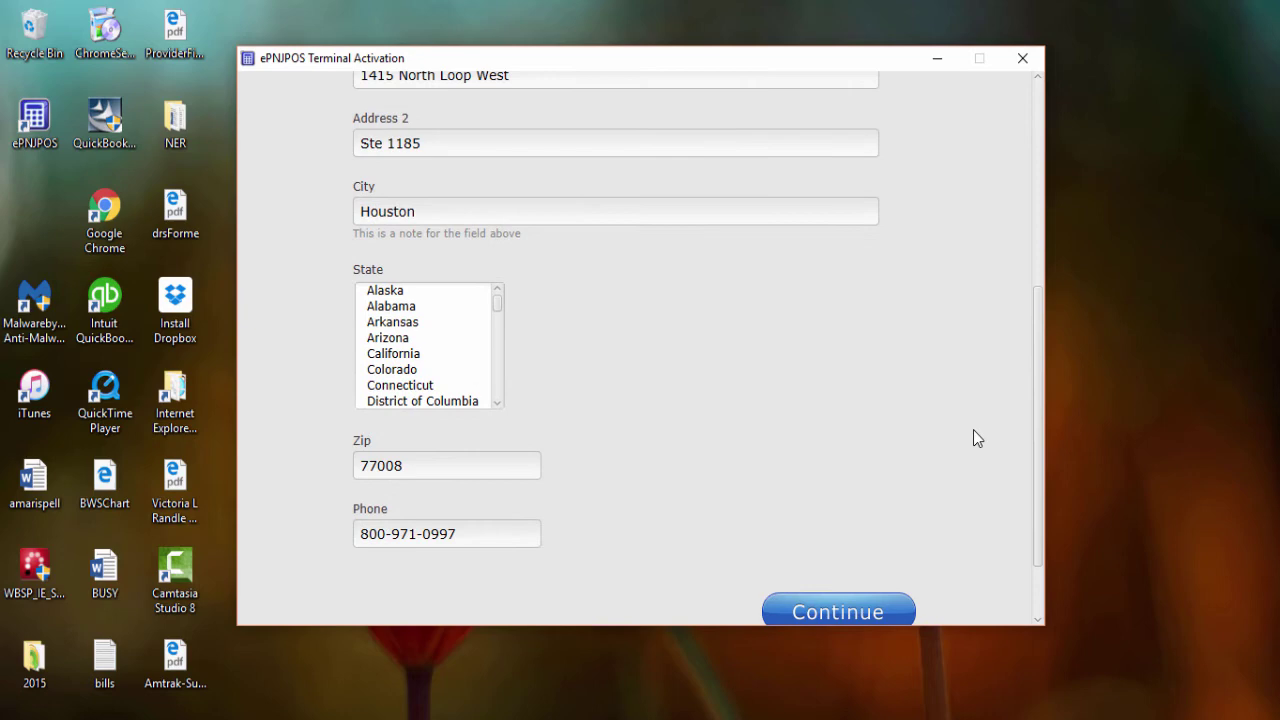
pyautogui.click(896, 523)
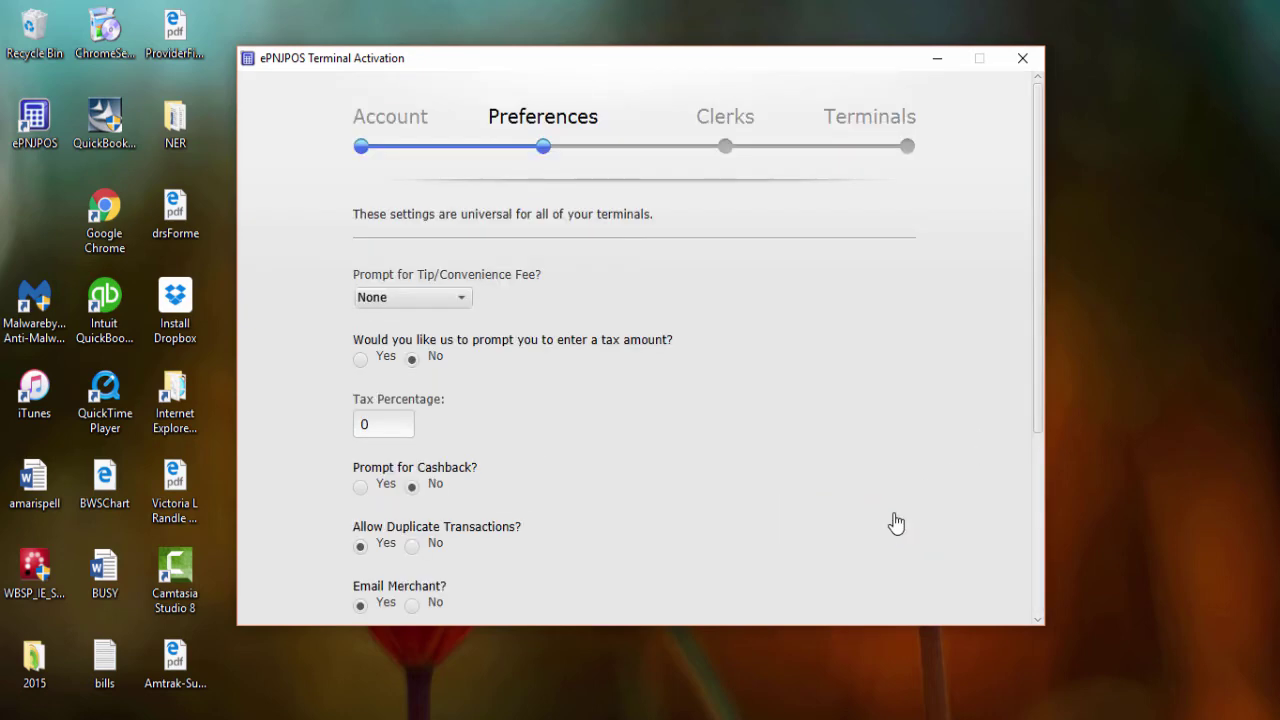
pyautogui.scroll(-1, 860, 335)
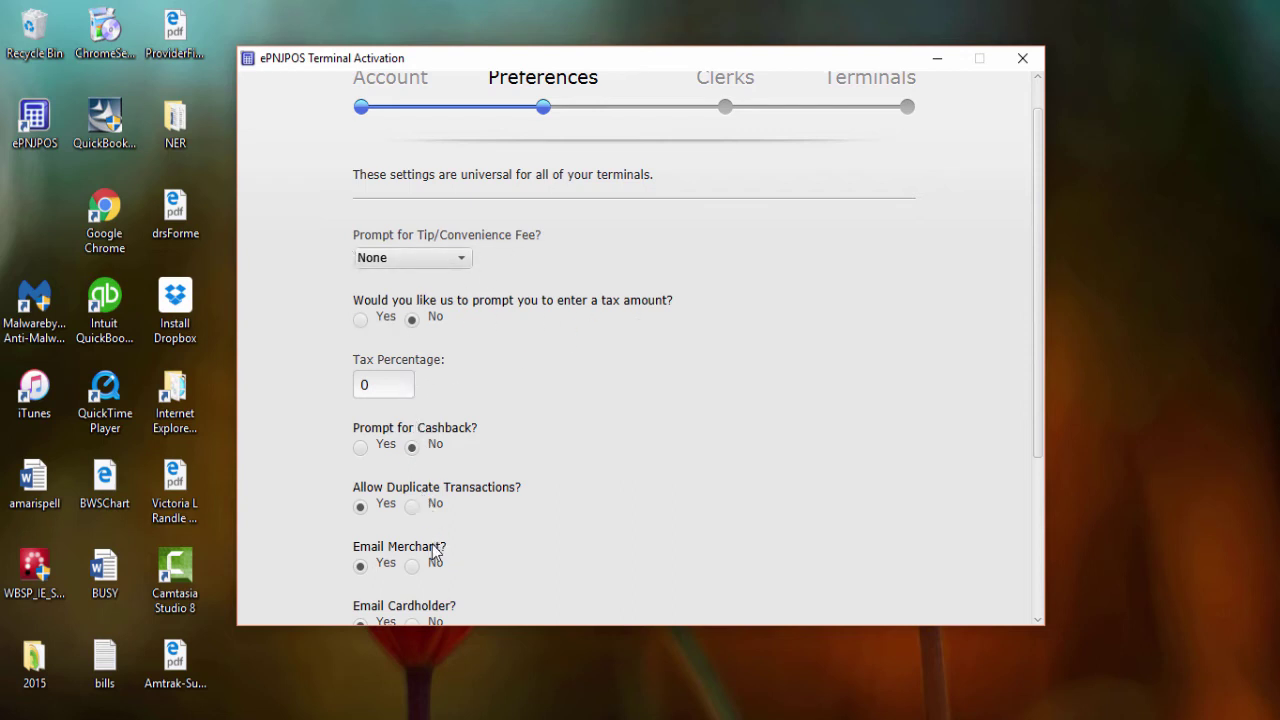
pyautogui.scroll(-5, 806, 431)
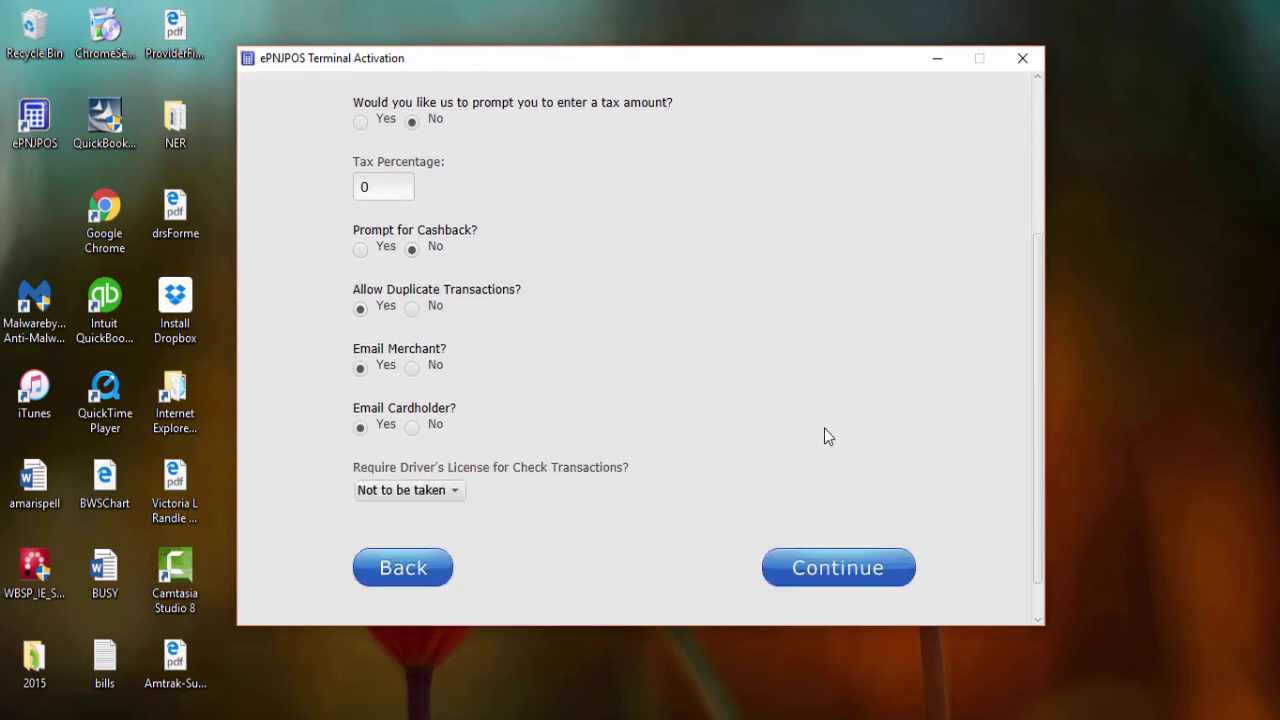
# - Move on from Preferences to the Clerks step
pyautogui.click(840, 570)
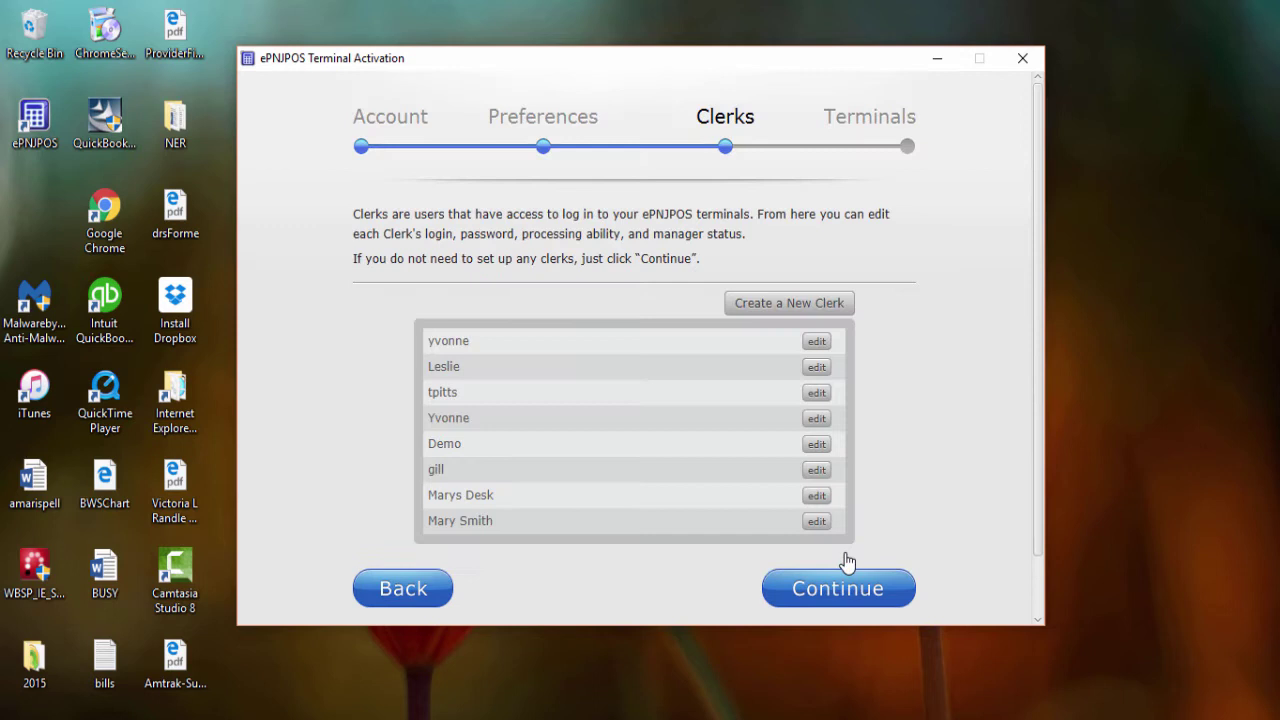
pyautogui.scroll(-1, 940, 277)
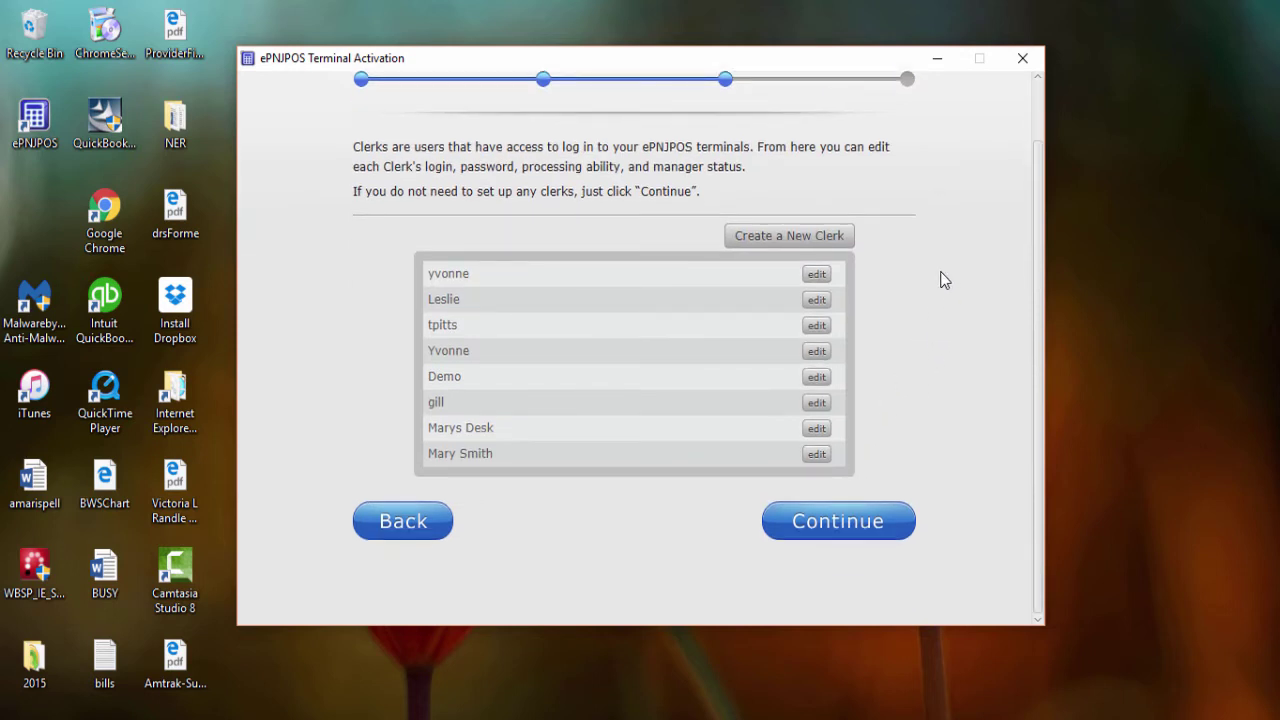
pyautogui.scroll(1, 937, 277)
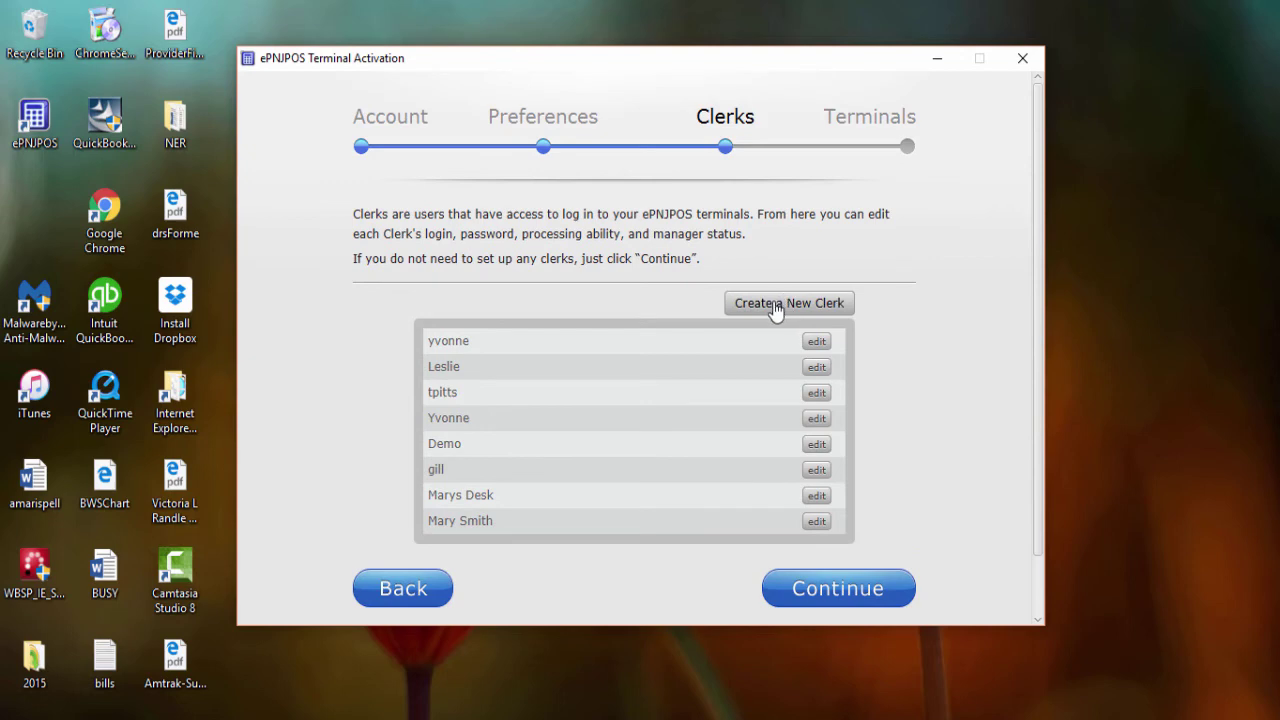
# - Create a new clerk with the clerk's name, Manager status and Voids permission
pyautogui.click(776, 313)
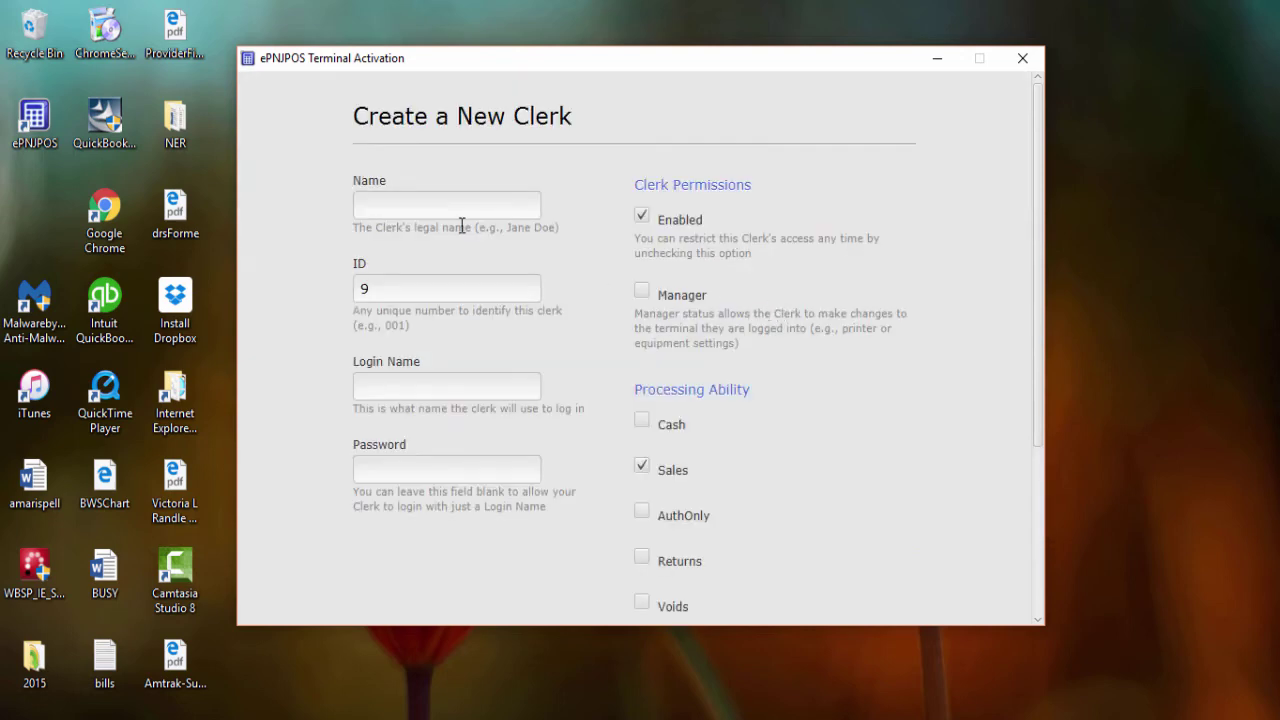
pyautogui.click(423, 206)
pyautogui.write('yvonnes PC')
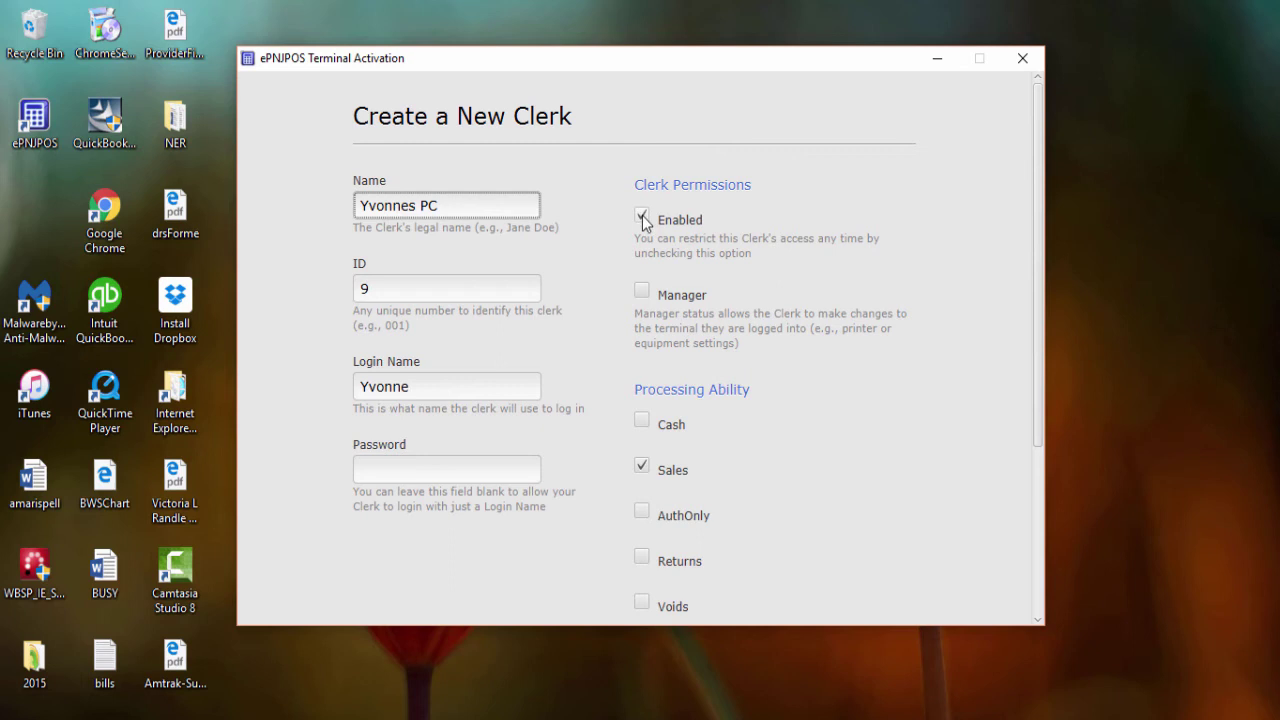
pyautogui.click(642, 290)
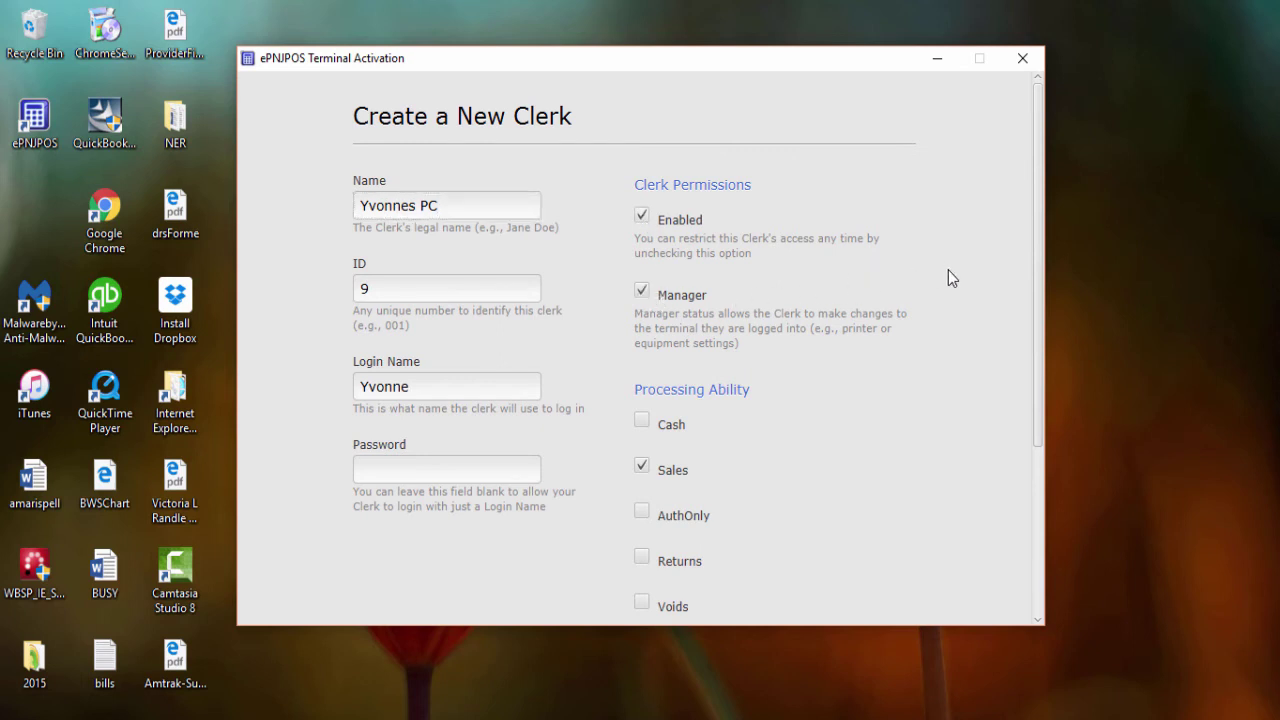
pyautogui.scroll(-2, 955, 287)
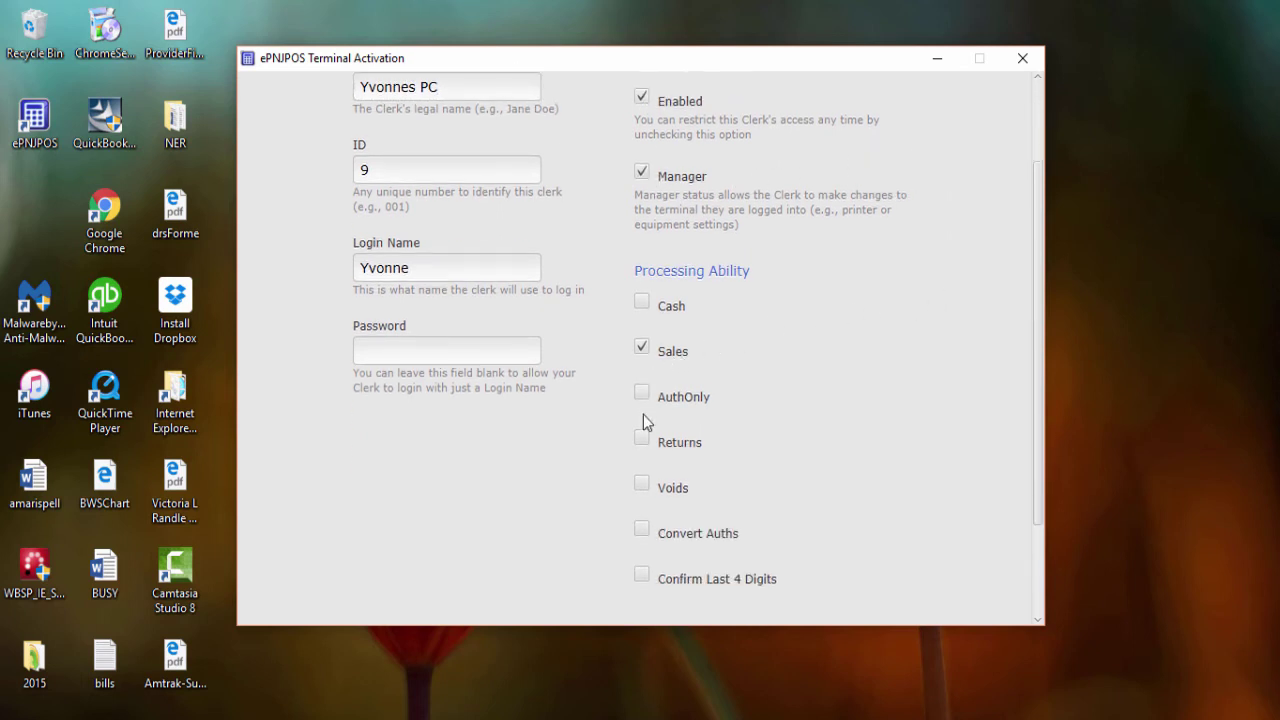
pyautogui.click(651, 490)
pyautogui.scroll(-2, 900, 430)
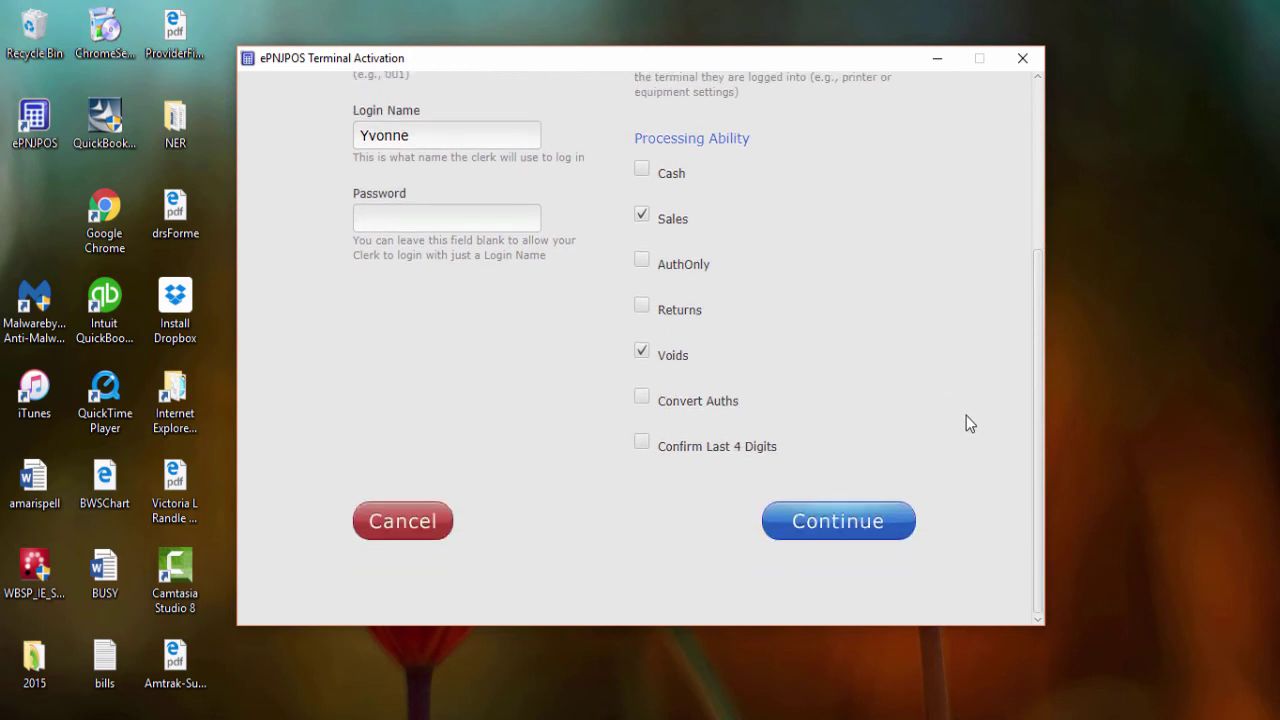
pyautogui.click(833, 528)
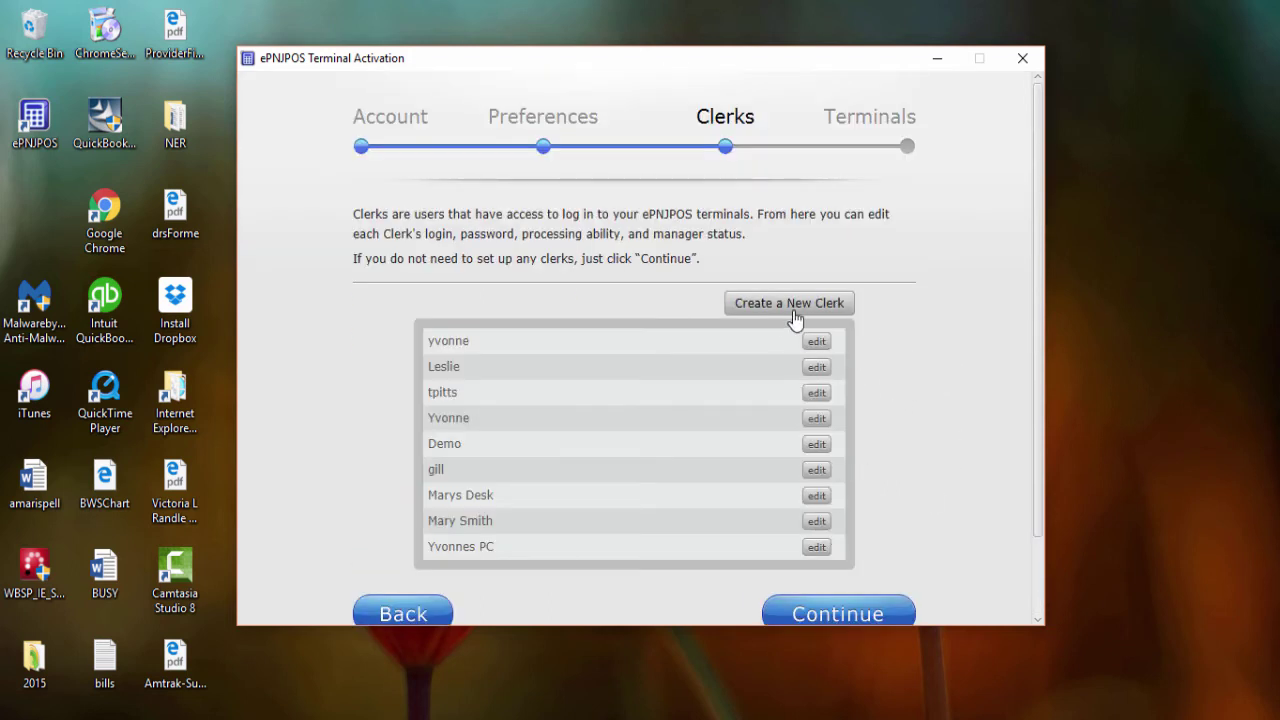
# - Create a new terminal named for the clerk's PC with Accept Credit ticked
pyautogui.click(875, 617)
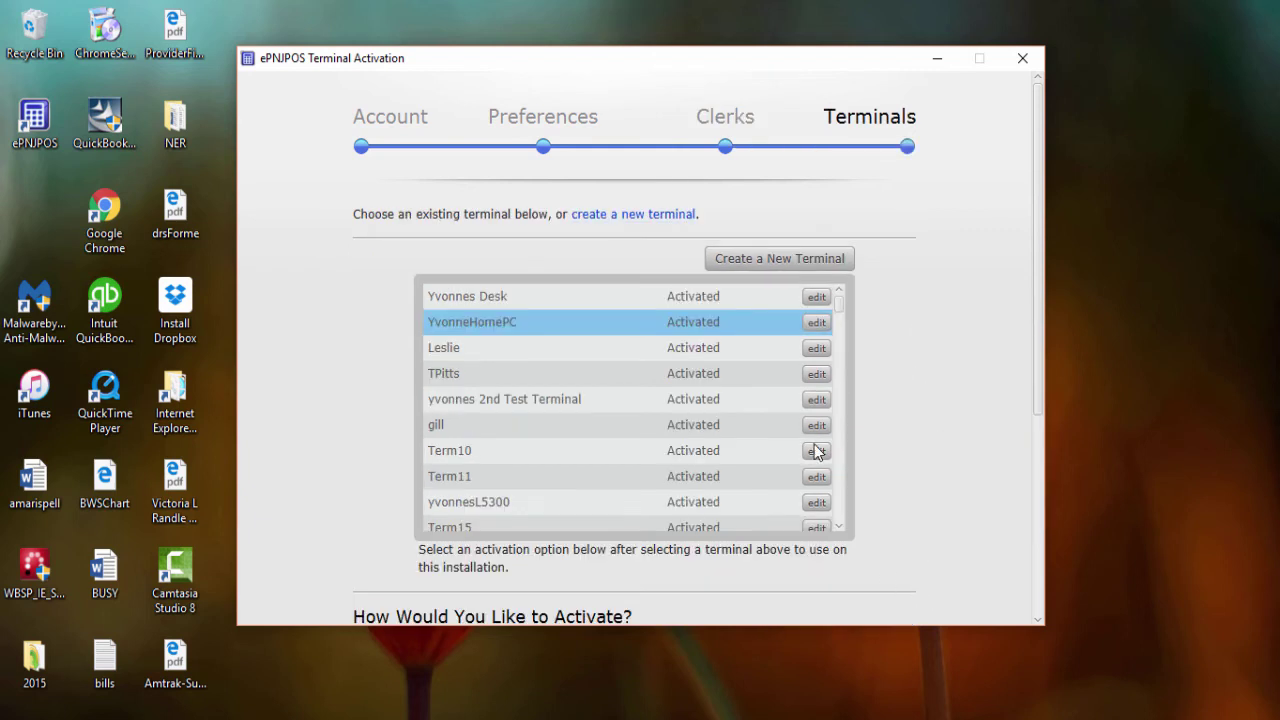
pyautogui.click(776, 262)
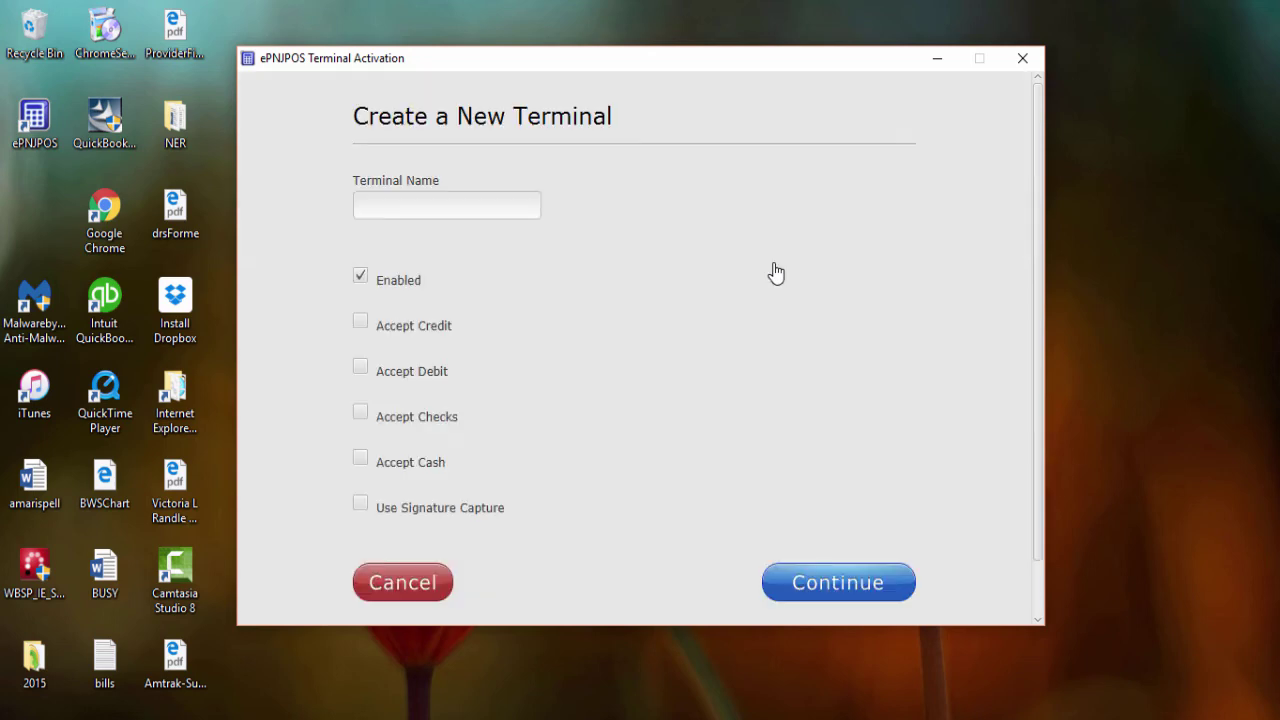
pyautogui.click(410, 202)
pyautogui.write('Yvonnes P')
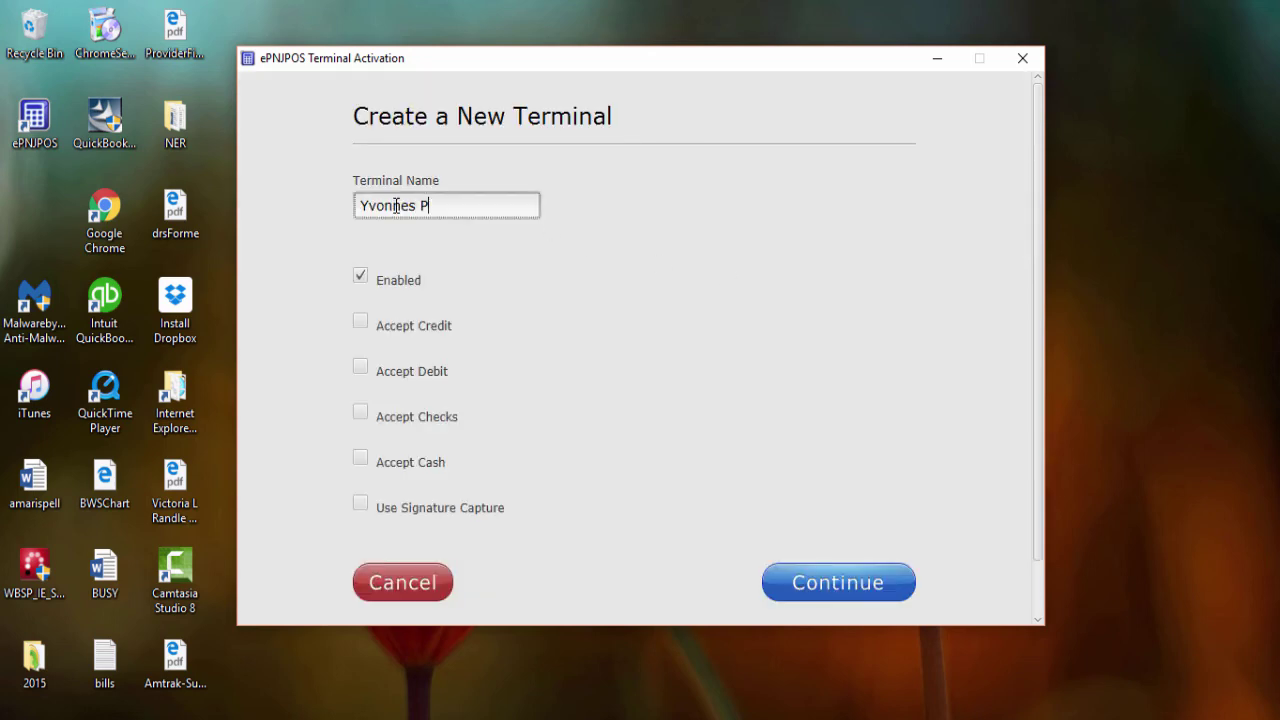
pyautogui.write('C')
pyautogui.click(361, 324)
pyautogui.scroll(-1, 771, 263)
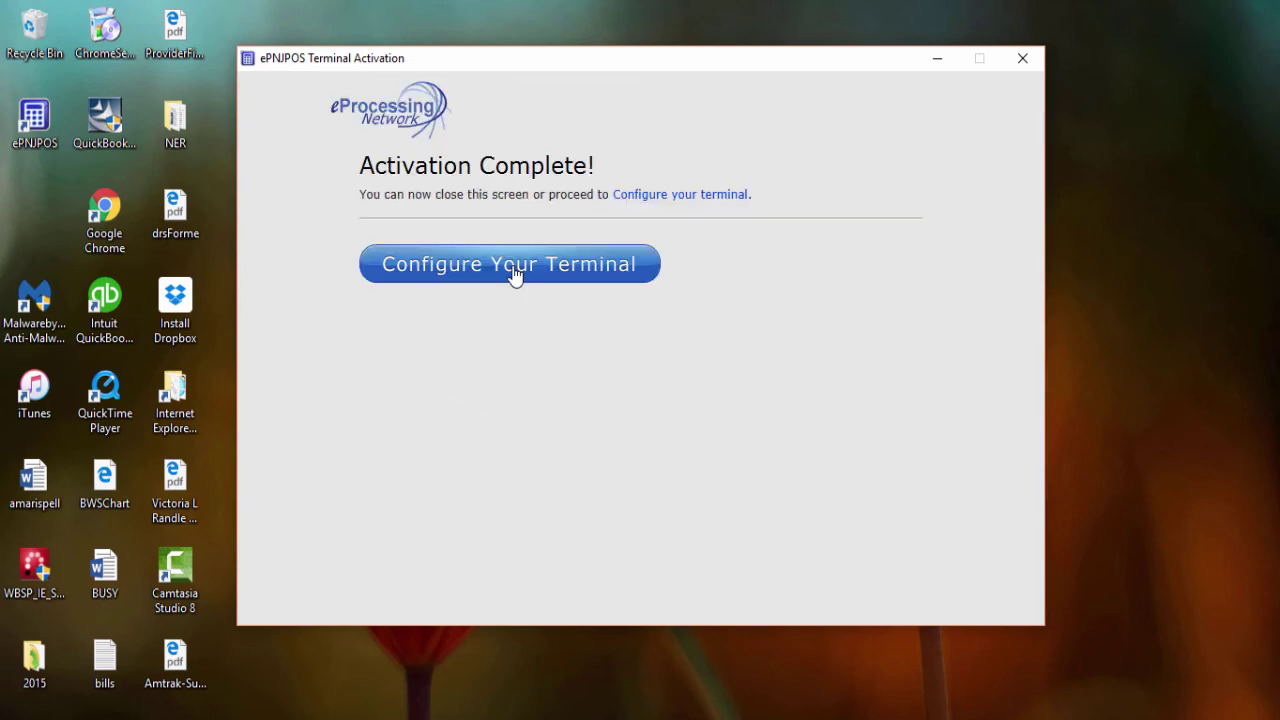
# - Choose Configure Your Terminal and sign in with the manager's login name
pyautogui.click(513, 266)
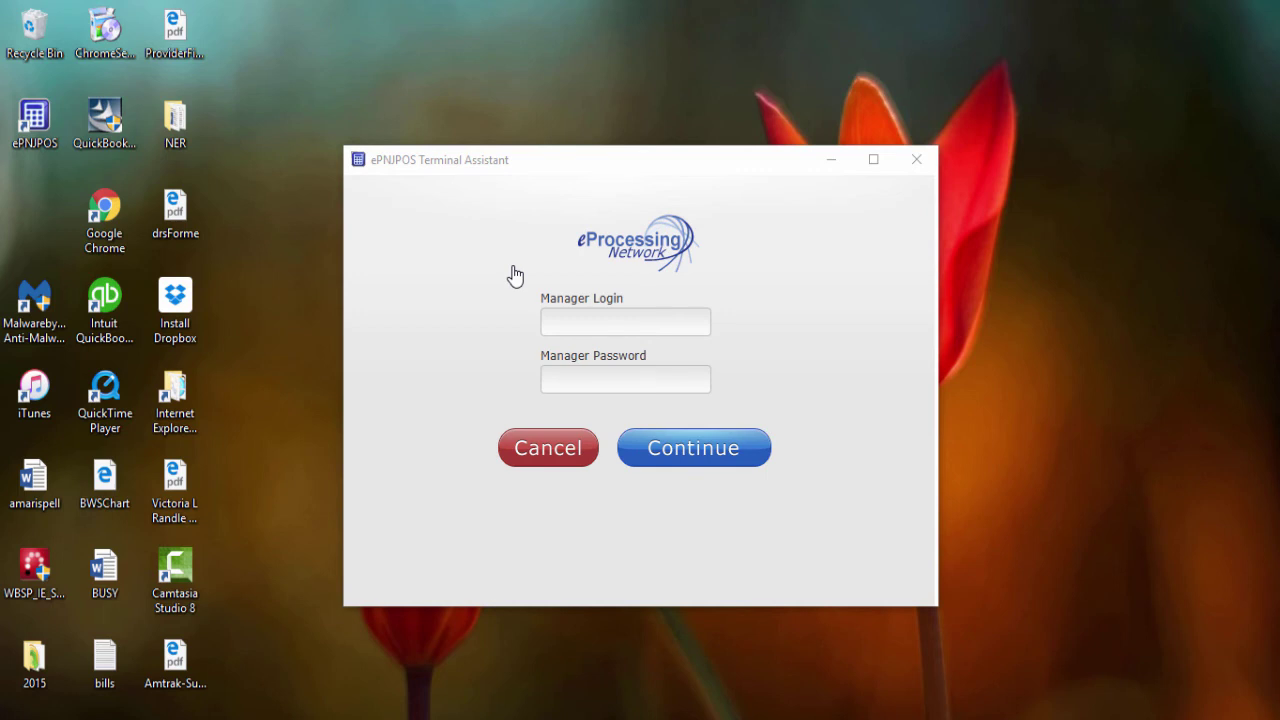
pyautogui.click(553, 321)
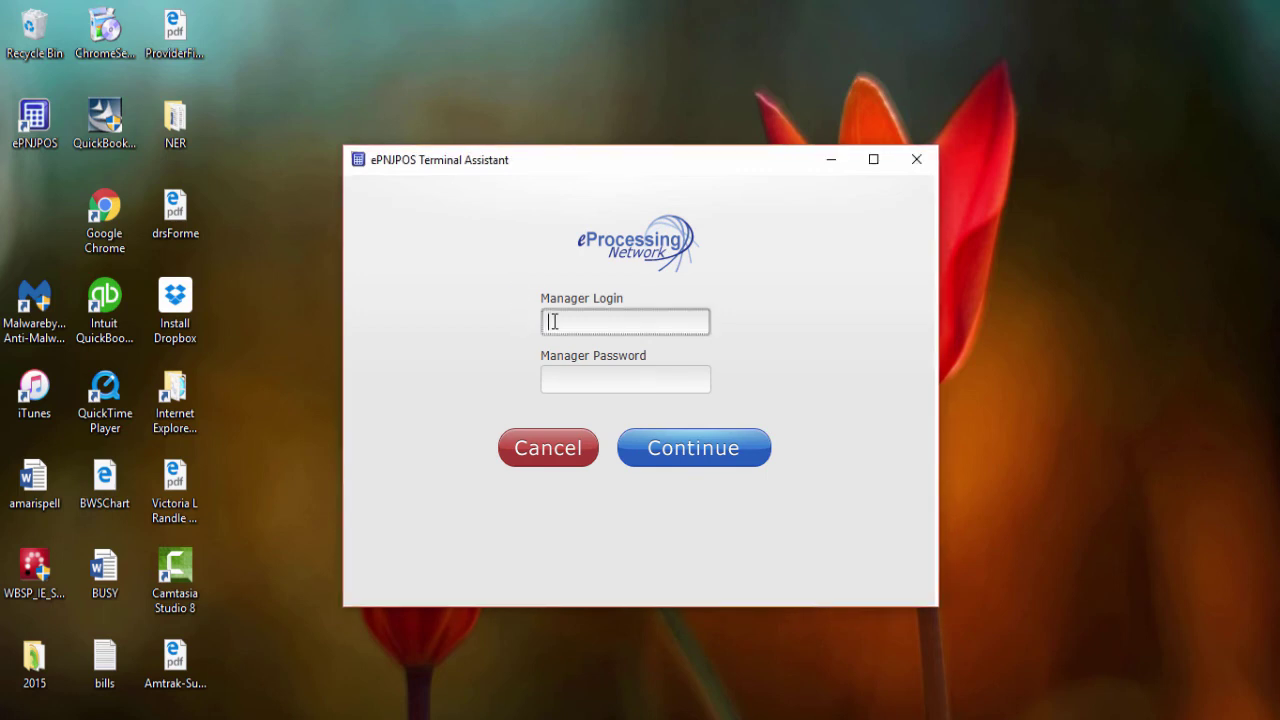
pyautogui.write('yvonne')
pyautogui.click(674, 456)
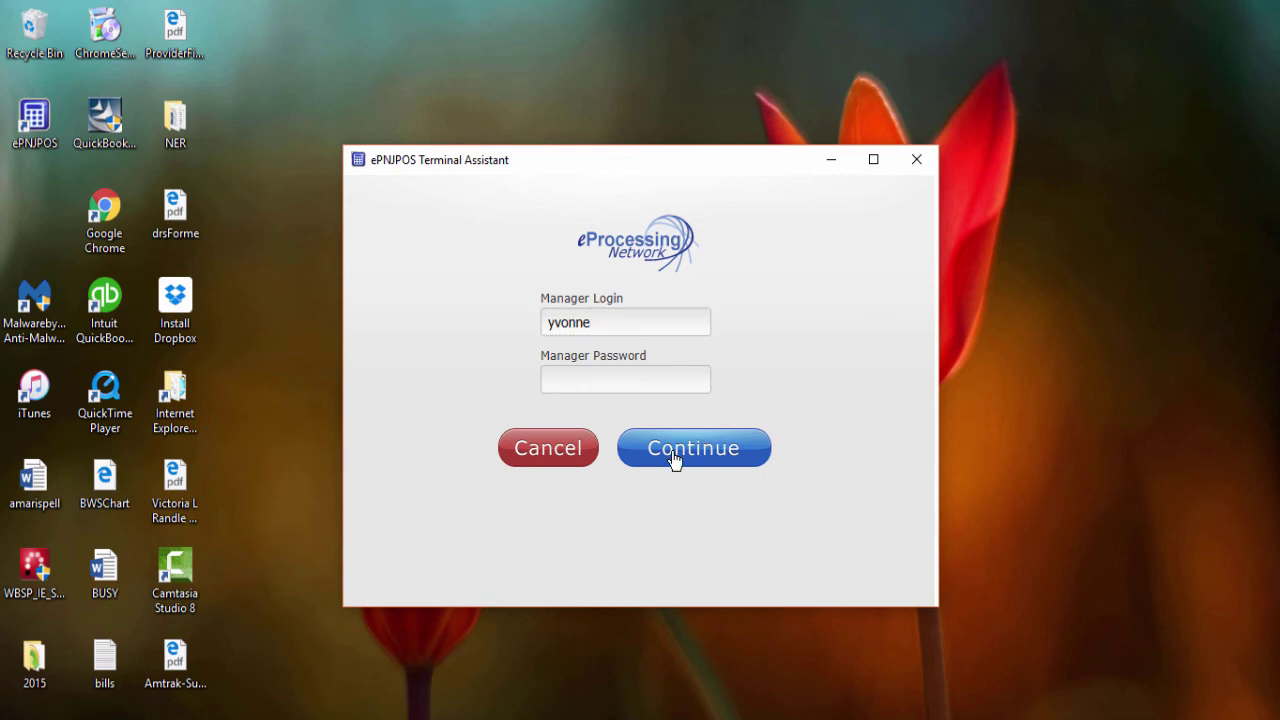
# - Set the card device to the Magtek USB Swiper
pyautogui.click(386, 289)
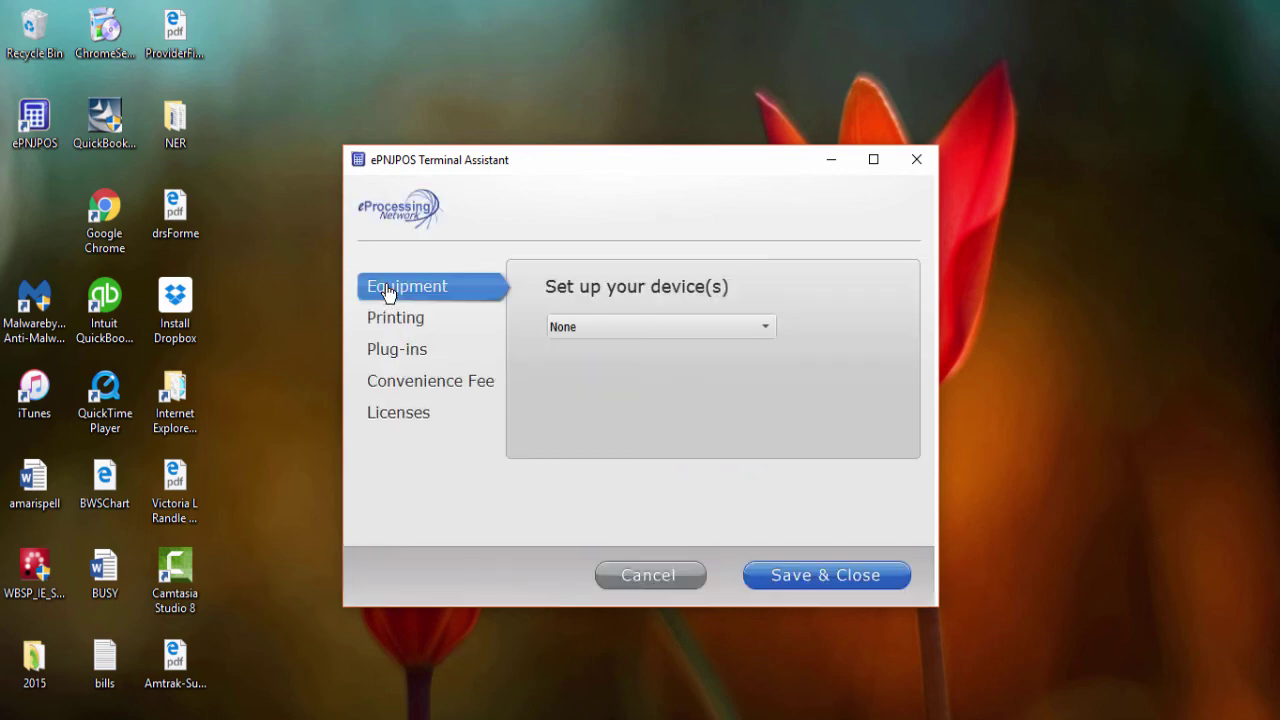
pyautogui.click(751, 326)
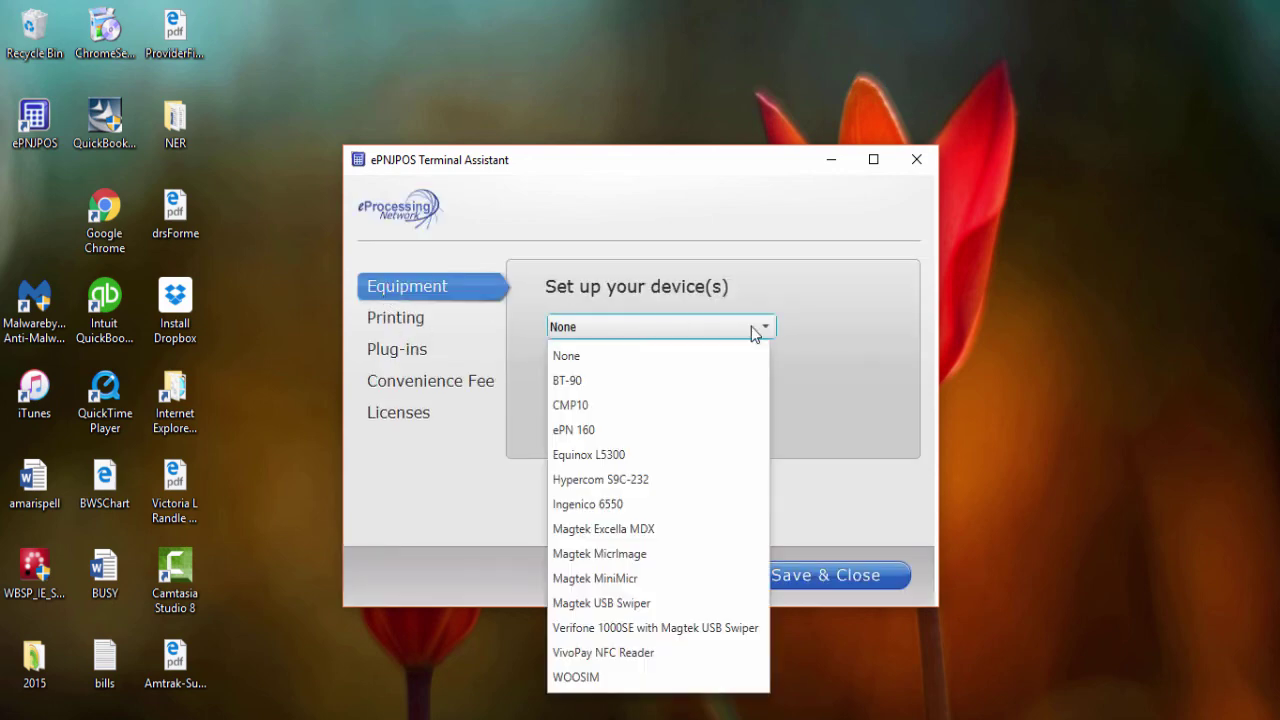
pyautogui.click(646, 605)
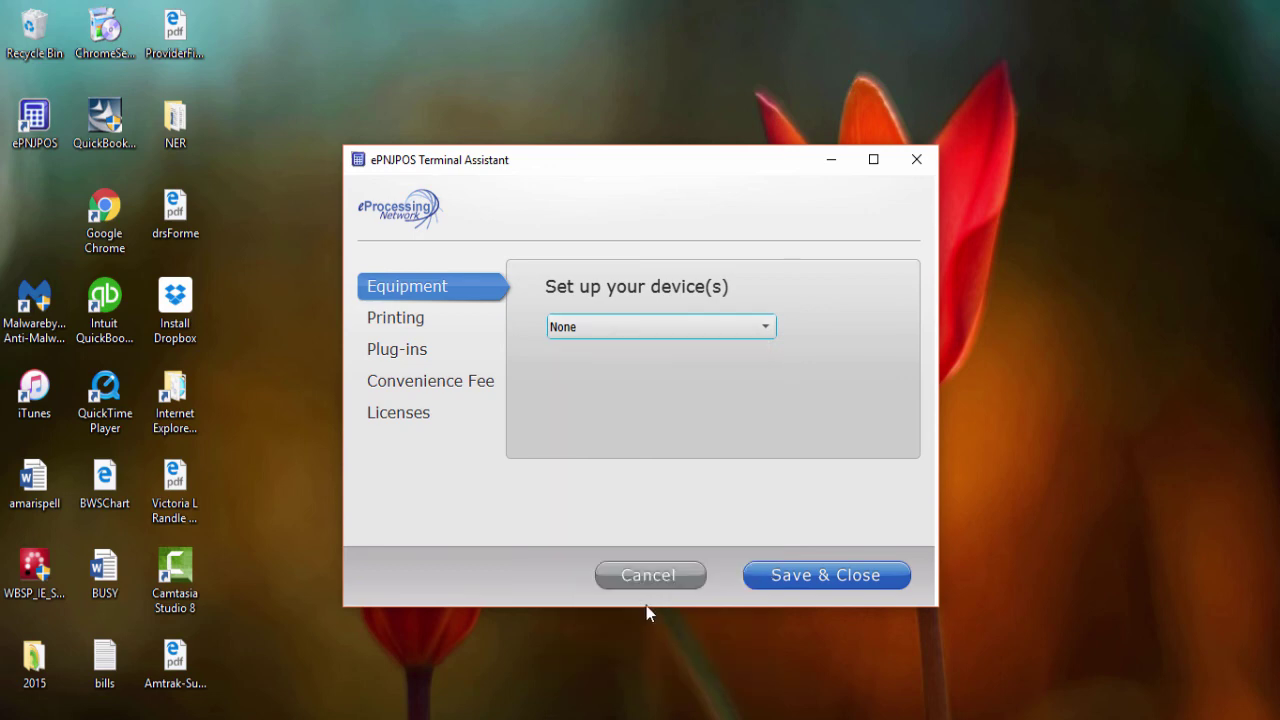
# - Print to Microsoft XPS Document Writer with 1 receipt
pyautogui.click(398, 328)
pyautogui.click(820, 326)
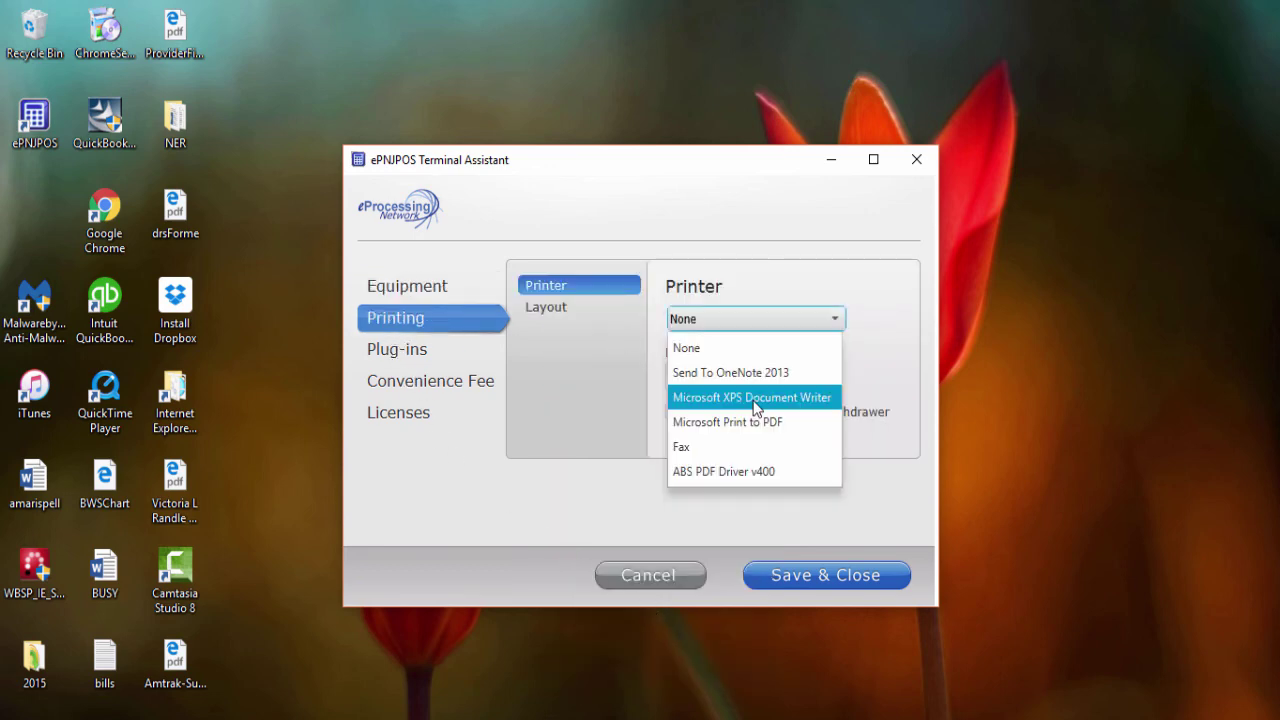
pyautogui.click(790, 397)
pyautogui.doubleClick(680, 377)
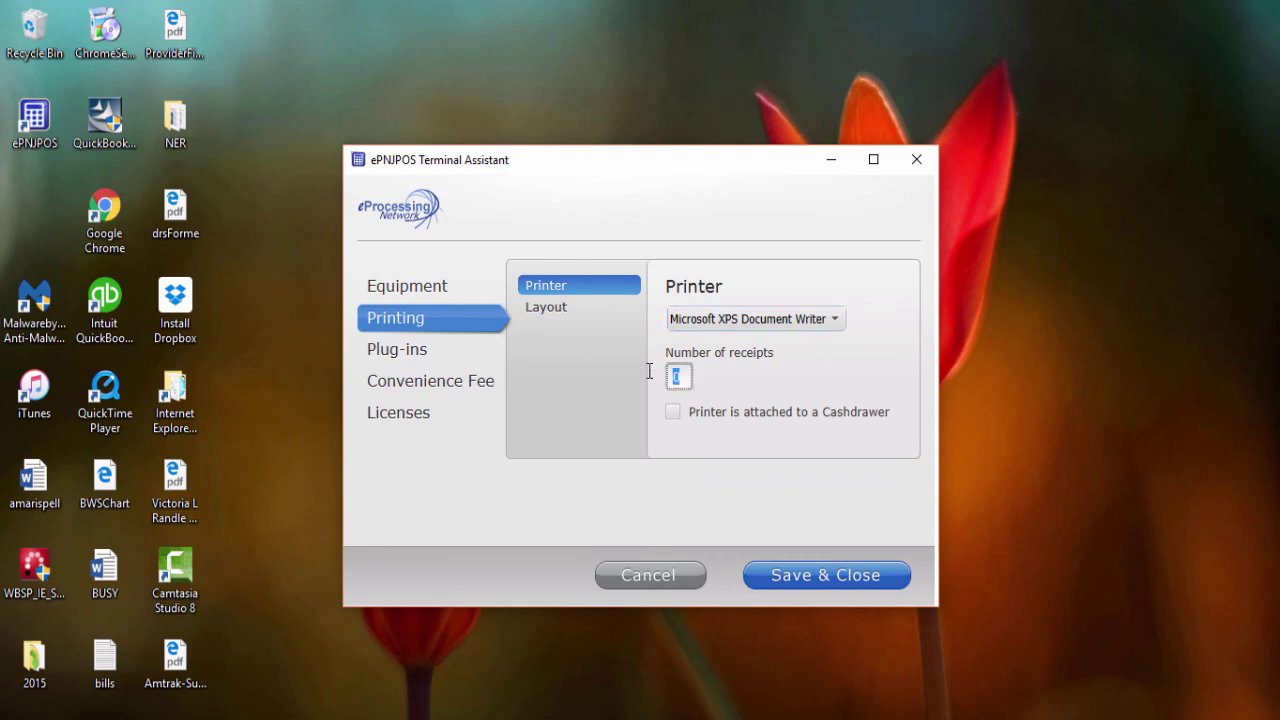
pyautogui.write('1')
# - Override margins, fit images, set width 3.0 in and left margin 15 pt, then save
pyautogui.click(543, 310)
pyautogui.click(672, 315)
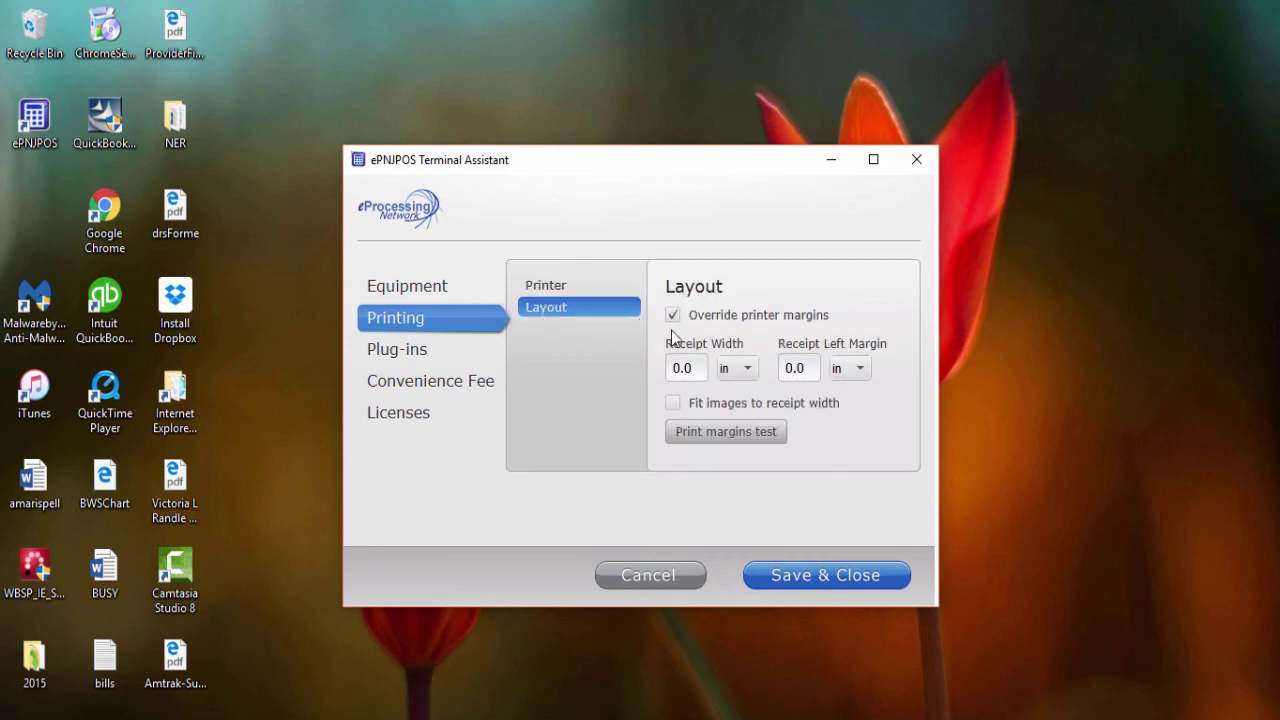
pyautogui.click(672, 403)
pyautogui.doubleClick(684, 368)
pyautogui.write('3.00')
pyautogui.press('BackSpace')
pyautogui.doubleClick(804, 368)
pyautogui.write('15')
pyautogui.click(866, 369)
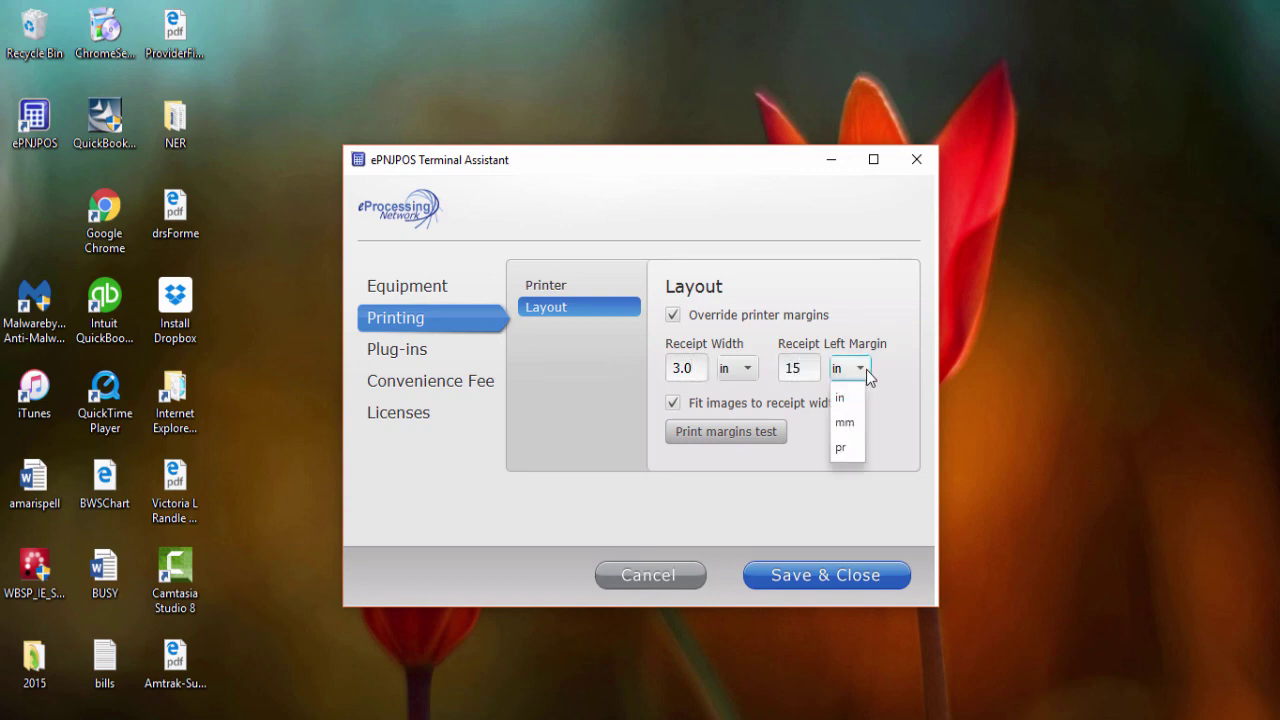
pyautogui.click(838, 447)
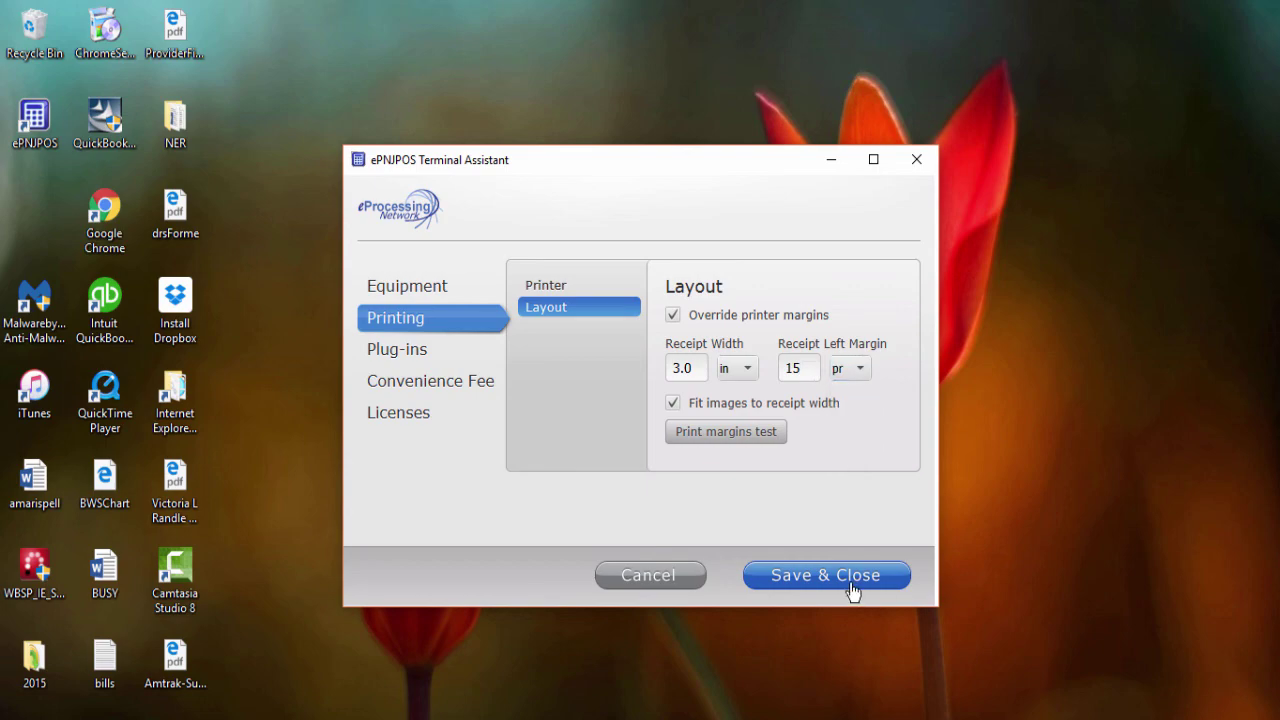
pyautogui.click(852, 590)
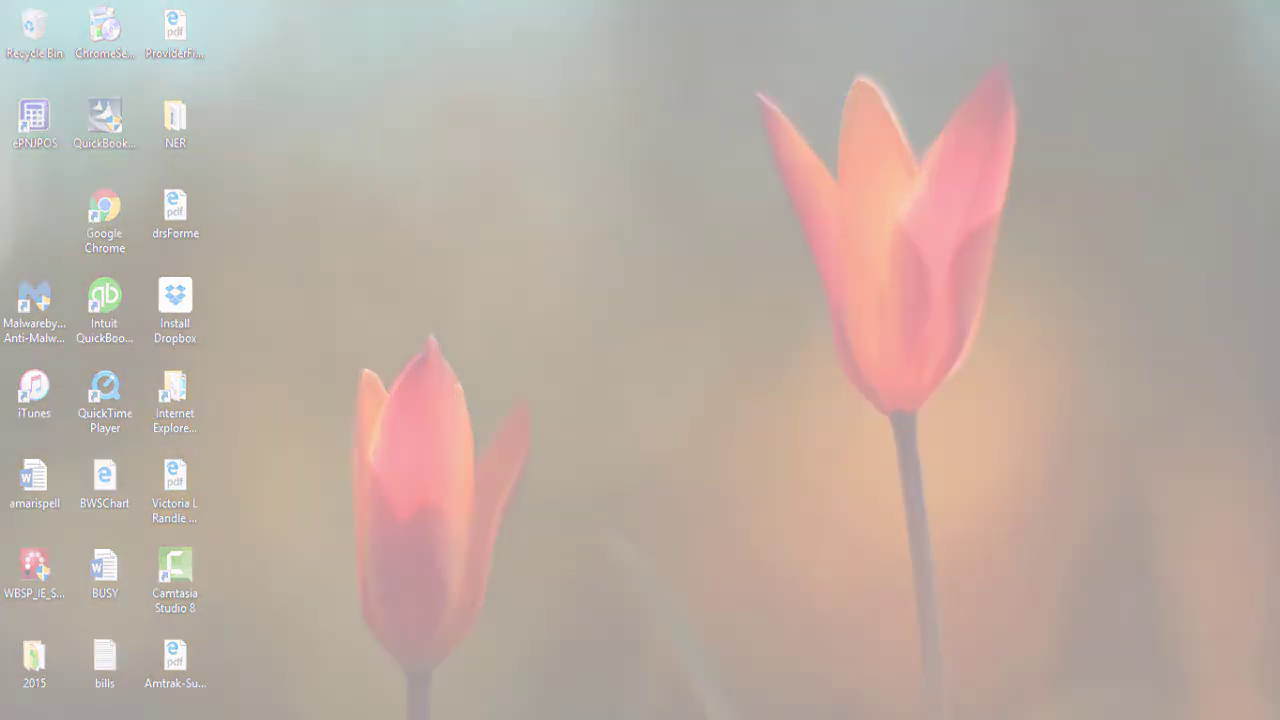